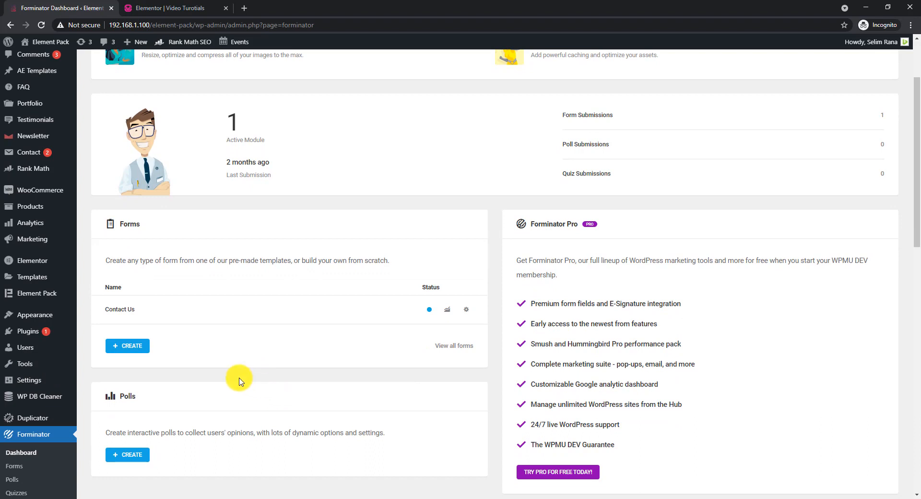
Create a new Forminator form from the Contact Form template and name it Contact Form 2.
{"action": "left_click", "coordinate": [136, 346]}
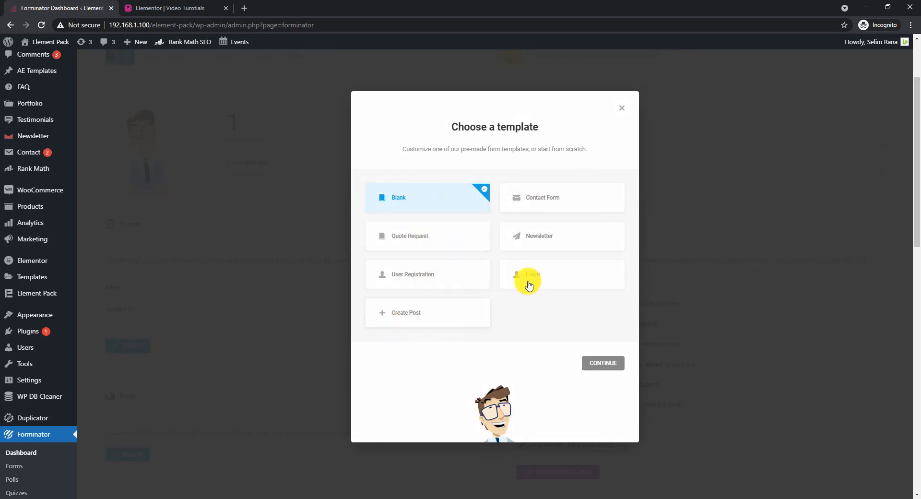
{"action": "left_click", "coordinate": [560, 199]}
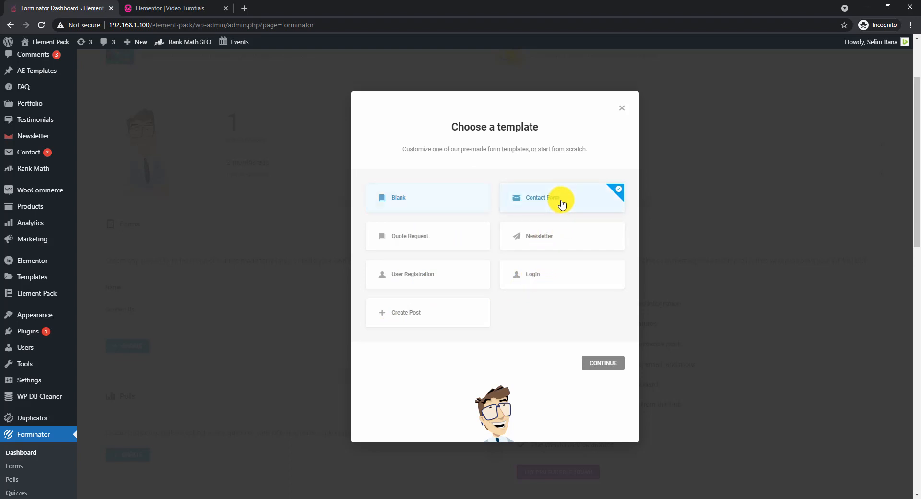
{"action": "left_click", "coordinate": [605, 363]}
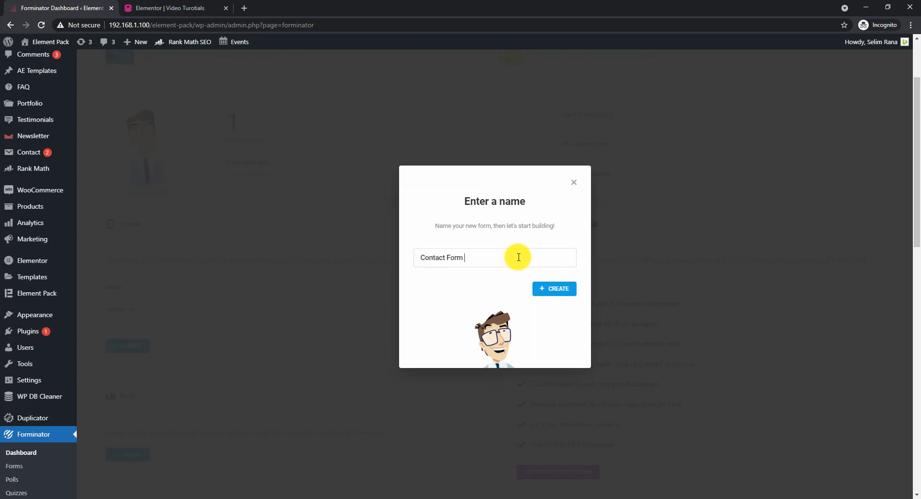
{"action": "left_click", "coordinate": [559, 290]}
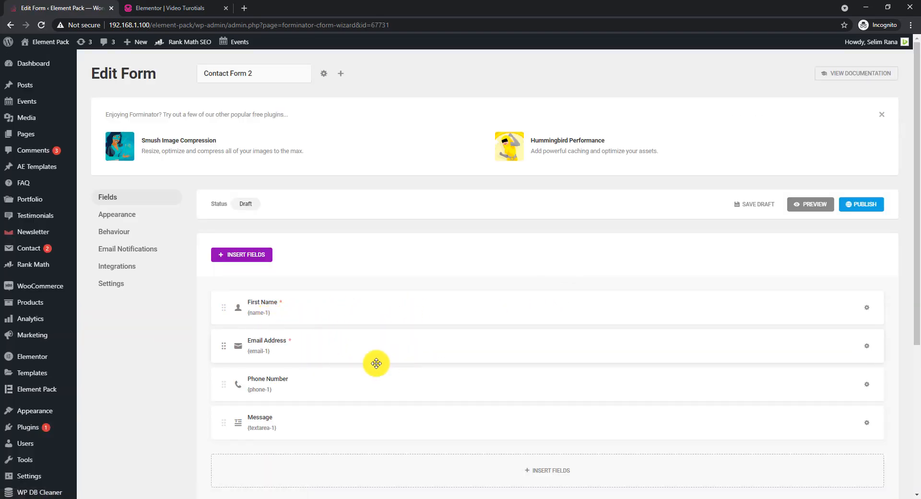
Look through the field types that can be inserted into the form, without adding any.
{"action": "left_click", "coordinate": [555, 472]}
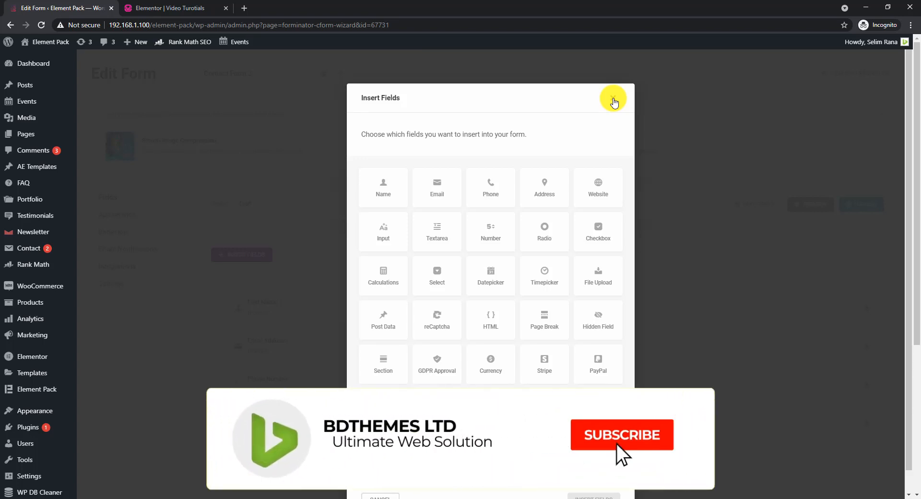
{"action": "left_click", "coordinate": [614, 100]}
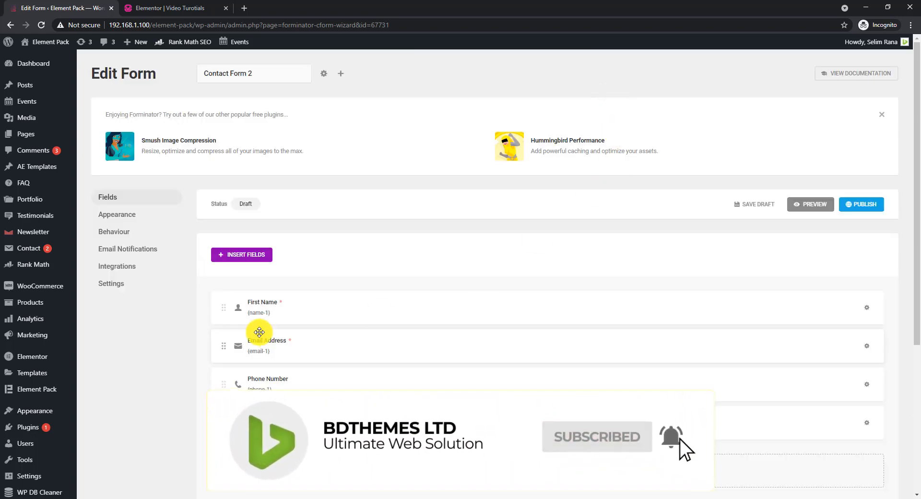
Change the First Name field's label to Name and publish the form.
{"action": "left_click", "coordinate": [866, 308]}
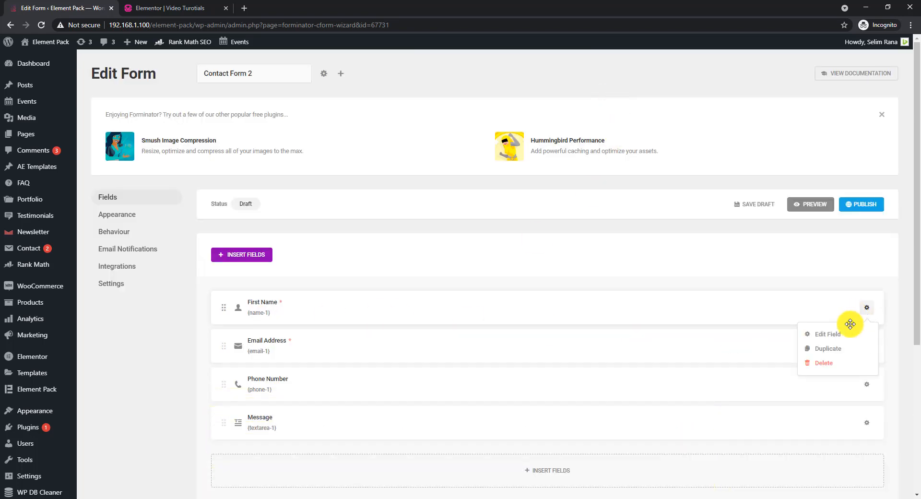
{"action": "left_click", "coordinate": [843, 337]}
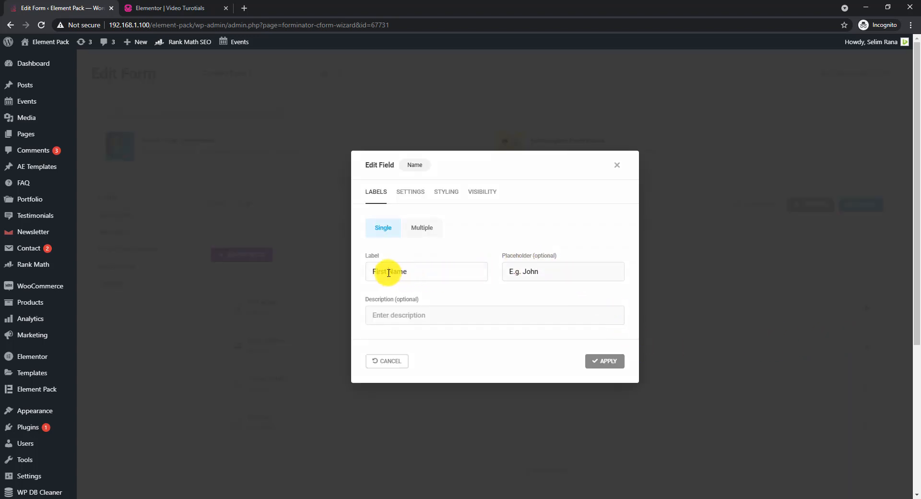
{"action": "left_click_drag", "start_coordinate": [389, 273], "coordinate": [360, 276]}
{"action": "left_click_drag", "start_coordinate": [537, 270], "coordinate": [511, 270]}
{"action": "left_click", "coordinate": [611, 362]}
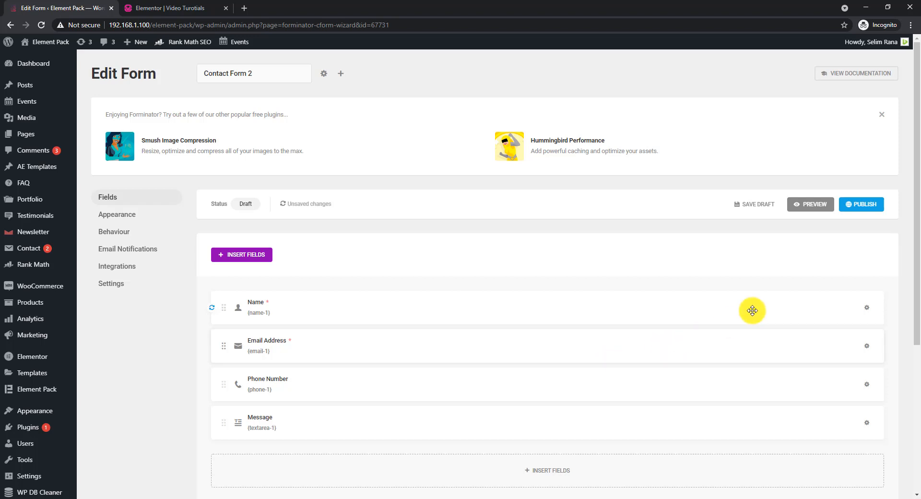
{"action": "left_click", "coordinate": [867, 205]}
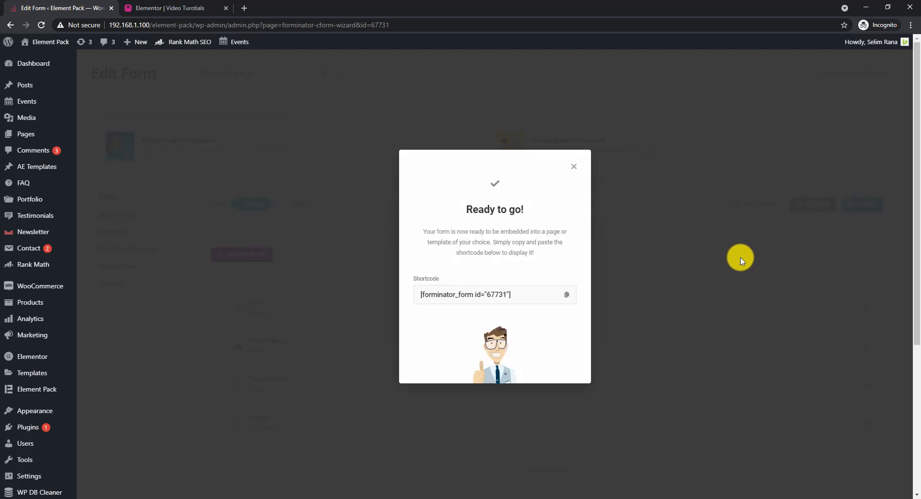
{"action": "left_click", "coordinate": [576, 169]}
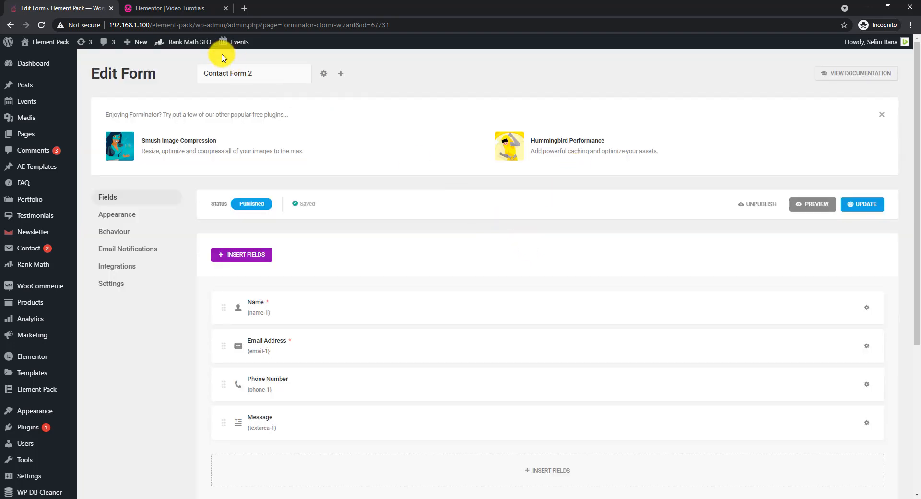
Switch to the page open in Elementor, reload it and add a Forminator Forms widget to the empty upper section.
{"action": "left_click", "coordinate": [170, 13]}
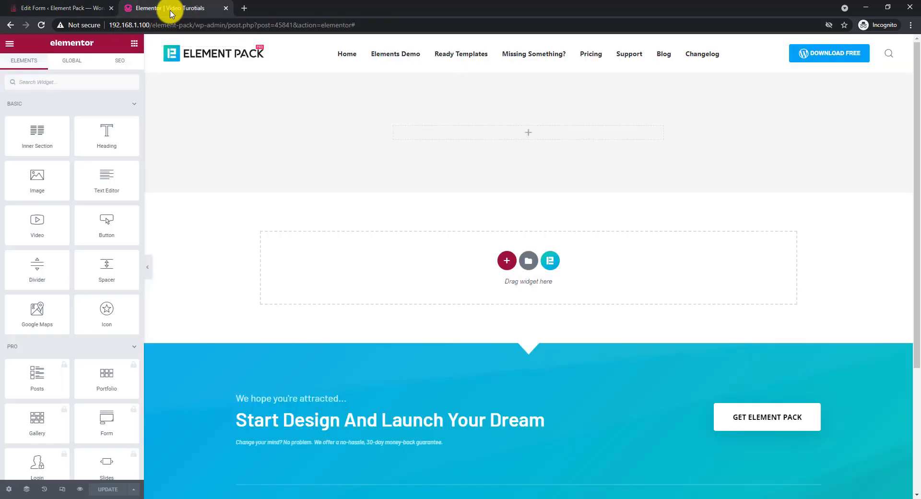
{"action": "right_click", "coordinate": [480, 205]}
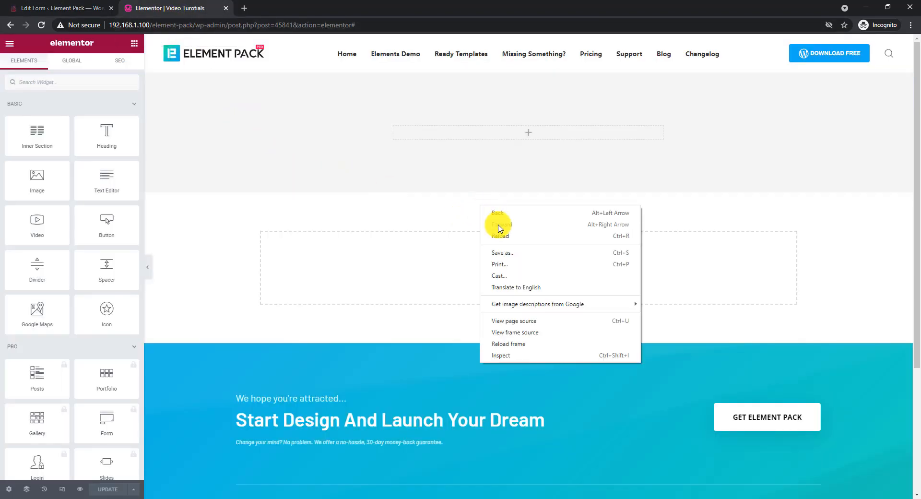
{"action": "left_click", "coordinate": [502, 236]}
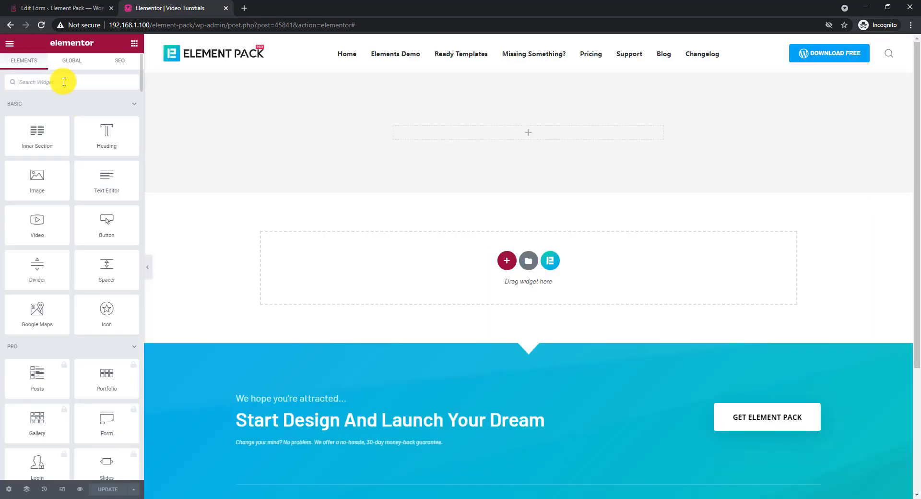
{"action": "type", "text": "formi"}
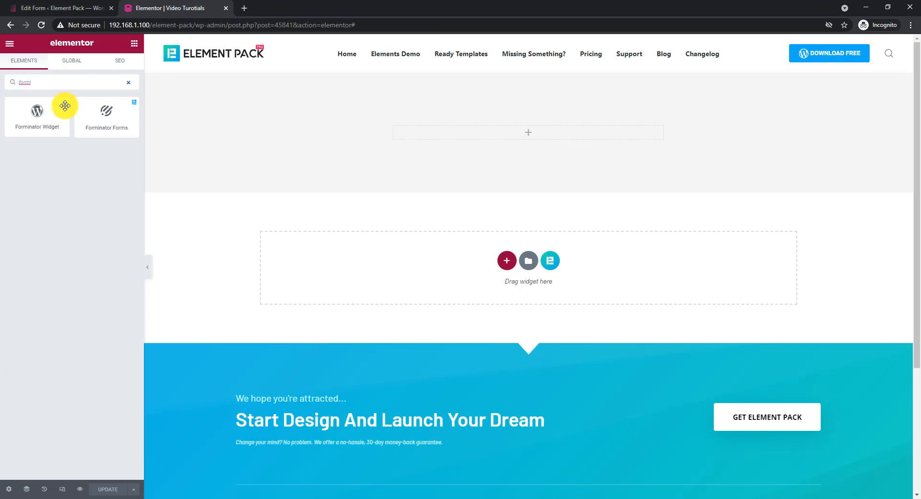
{"action": "left_click_drag", "start_coordinate": [108, 120], "coordinate": [527, 144]}
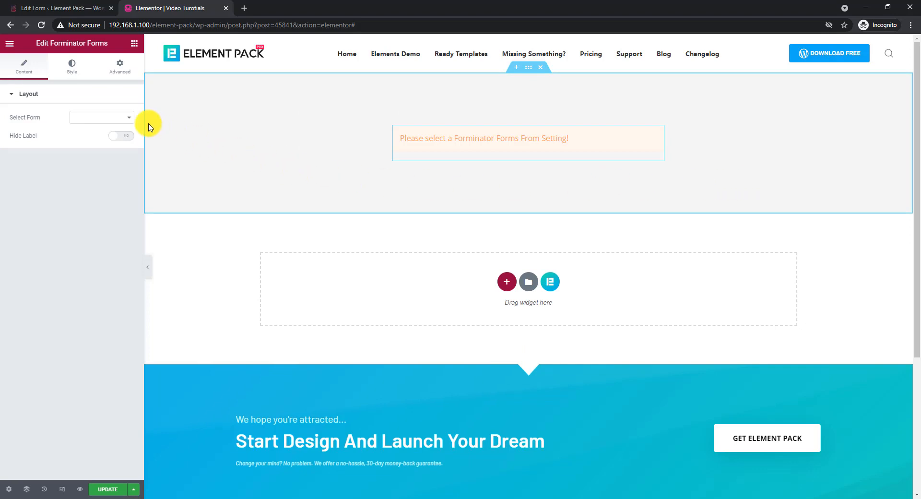
Select contact-form-2 as the widget's form, and try the Hide Label option before switching it off again.
{"action": "left_click", "coordinate": [118, 120]}
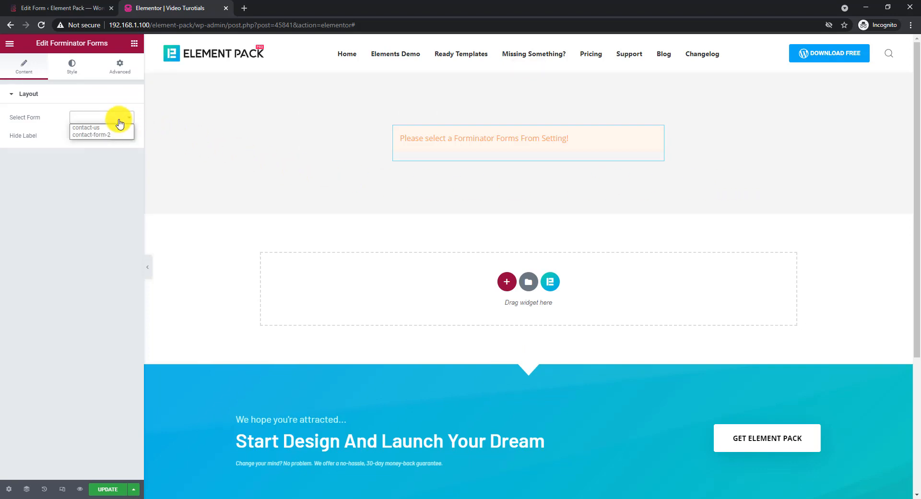
{"action": "left_click", "coordinate": [97, 135]}
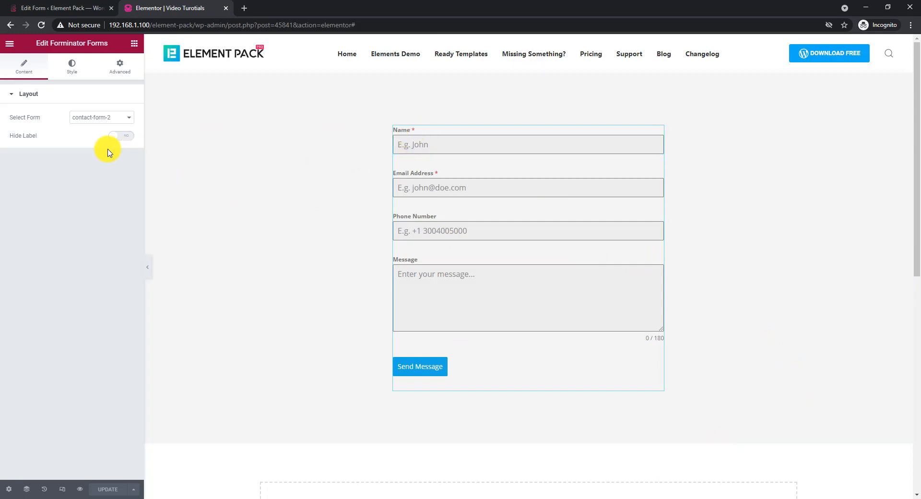
{"action": "left_click", "coordinate": [126, 138]}
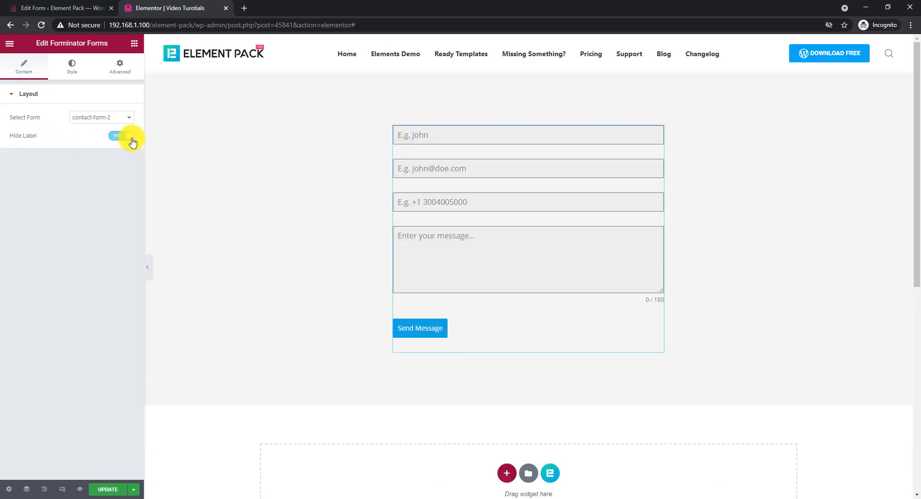
{"action": "left_click", "coordinate": [129, 139]}
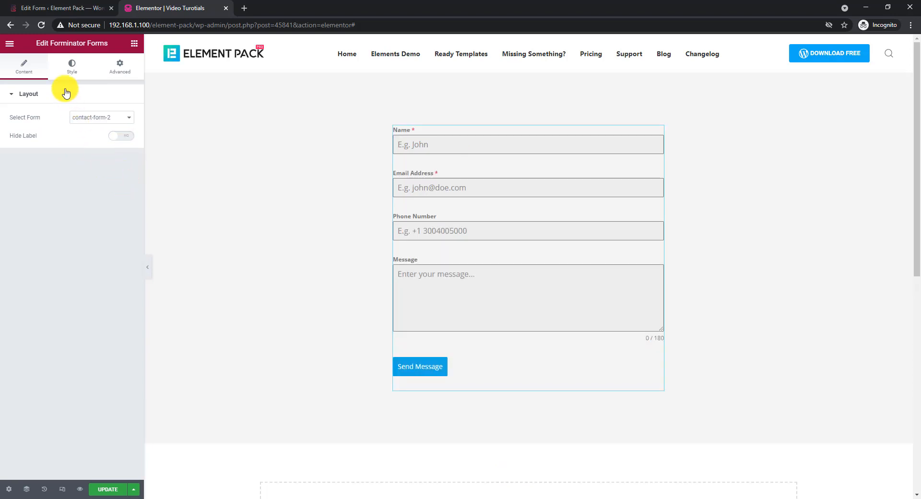
Set the form labels' text color to a semi-transparent black.
{"action": "left_click", "coordinate": [72, 75]}
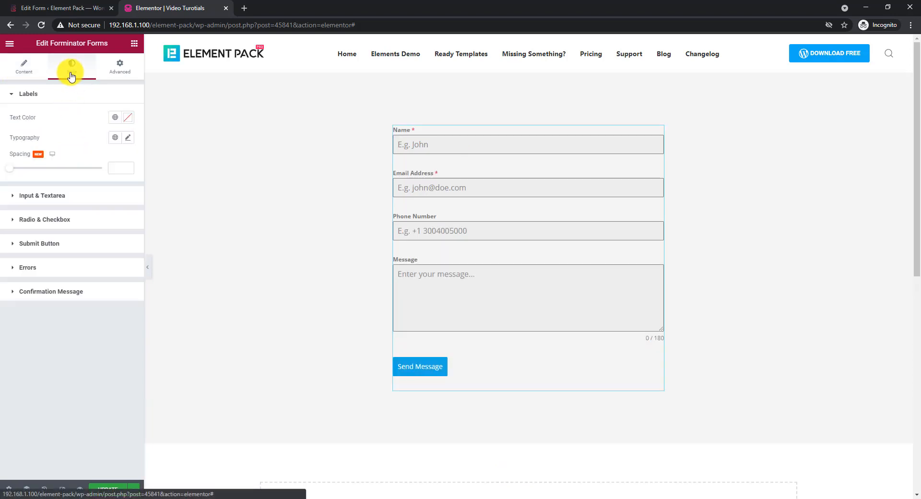
{"action": "left_click", "coordinate": [128, 117]}
{"action": "left_click", "coordinate": [76, 211]}
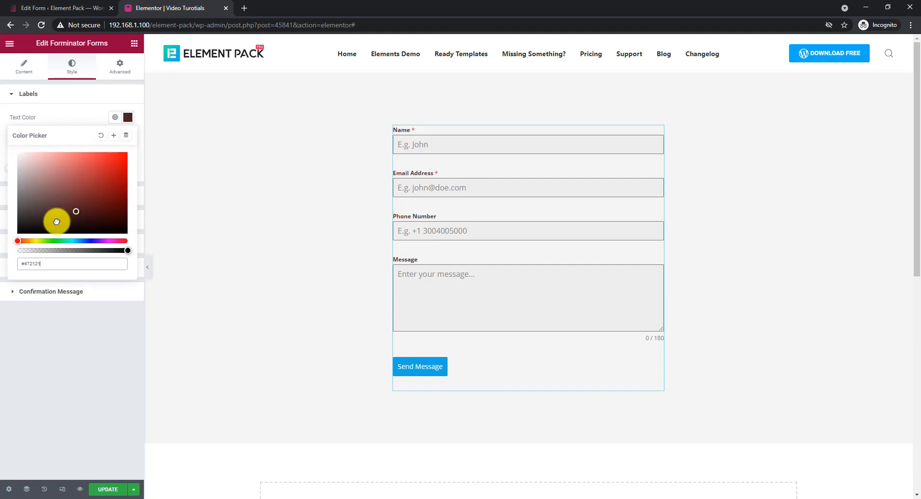
{"action": "left_click_drag", "start_coordinate": [57, 221], "coordinate": [7, 245]}
{"action": "mouse_move", "coordinate": [96, 251]}
{"action": "left_mouse_down"}
{"action": "mouse_move", "coordinate": [125, 251]}
{"action": "mouse_move", "coordinate": [93, 252]}
{"action": "left_mouse_up"}
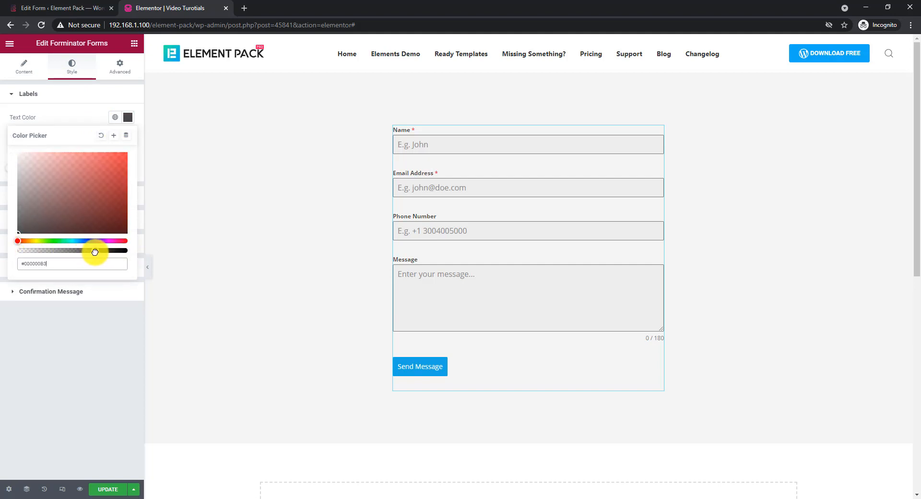
{"action": "left_click", "coordinate": [79, 115]}
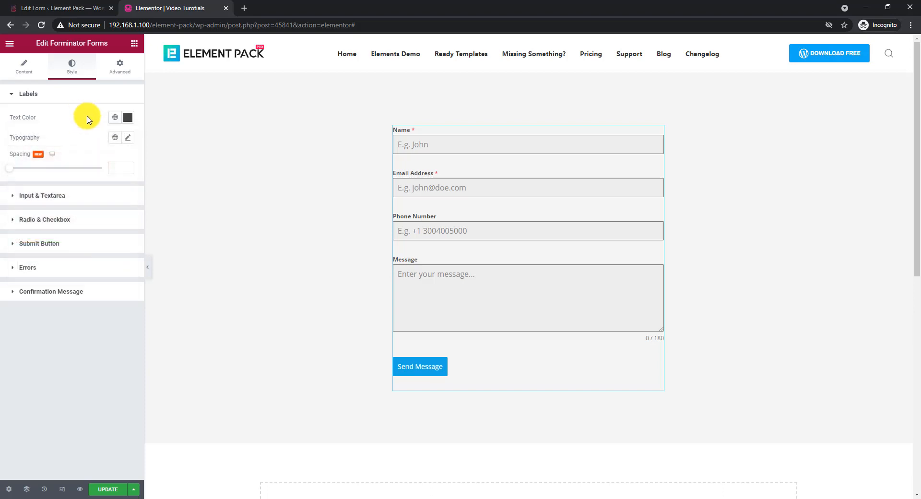
Set the form labels' typography to the Barlow font family at size 16 px.
{"action": "left_click", "coordinate": [128, 139]}
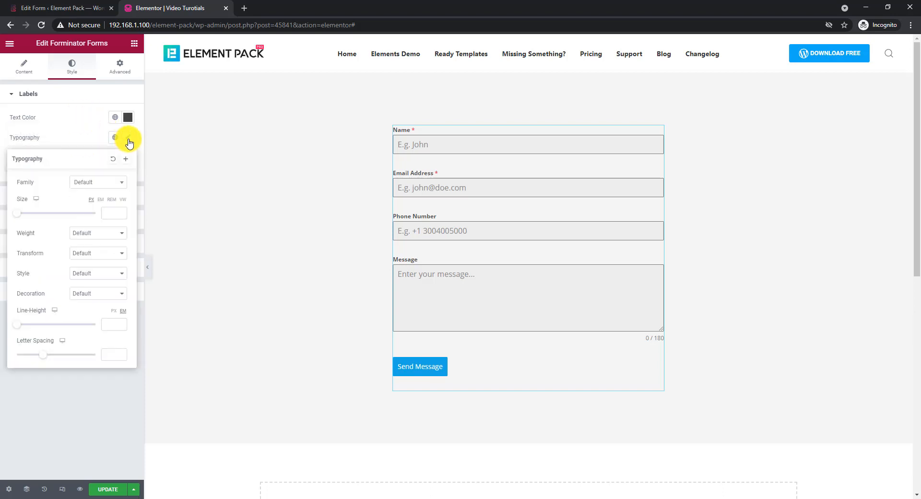
{"action": "left_click", "coordinate": [94, 183]}
{"action": "type", "text": "bar"}
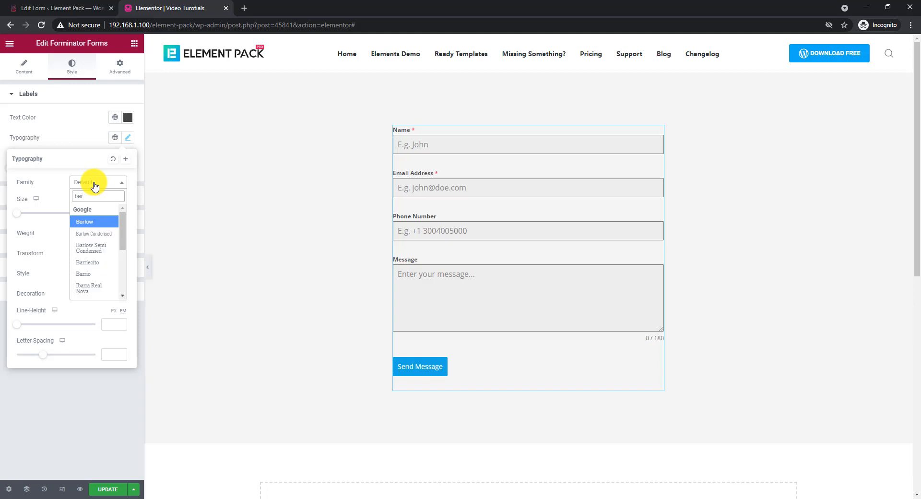
{"action": "left_click", "coordinate": [82, 222]}
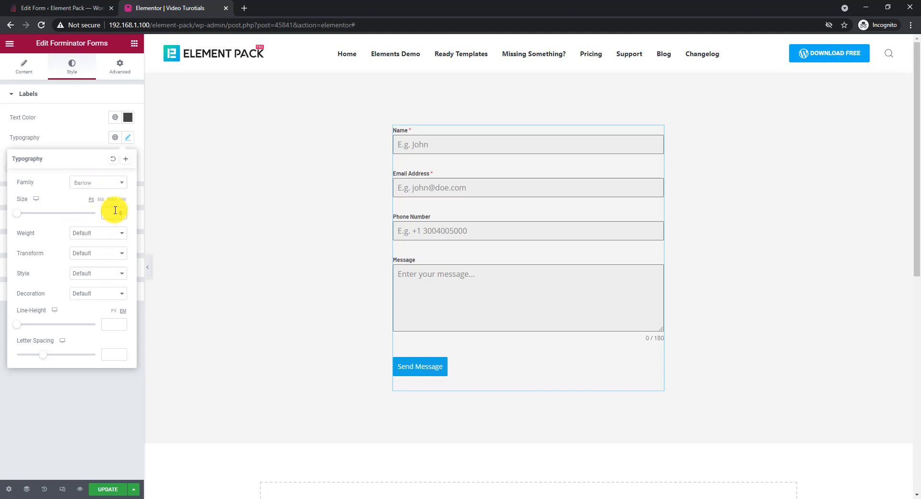
{"action": "type", "text": "18"}
{"action": "key", "text": "Down"}
{"action": "key", "text": "Down"}
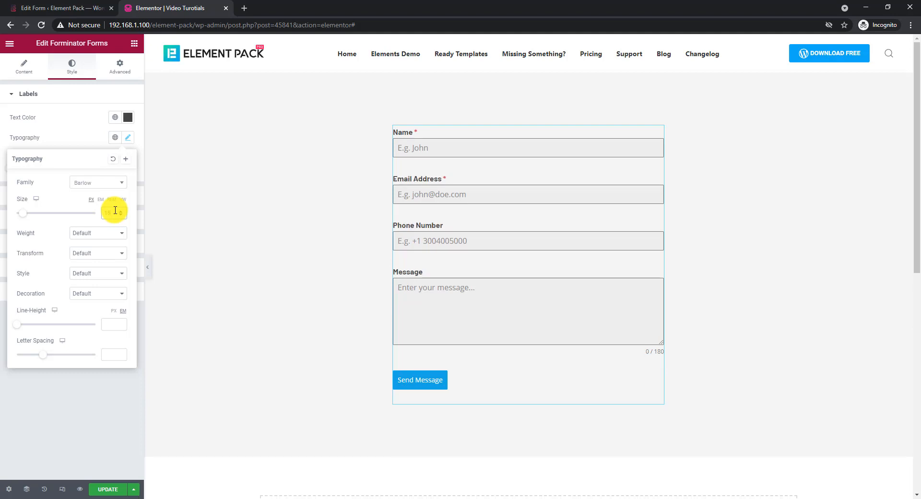
{"action": "left_click", "coordinate": [86, 131]}
Lower the label text color's opacity to #00000091 and set the label spacing to 4.
{"action": "left_click", "coordinate": [128, 120]}
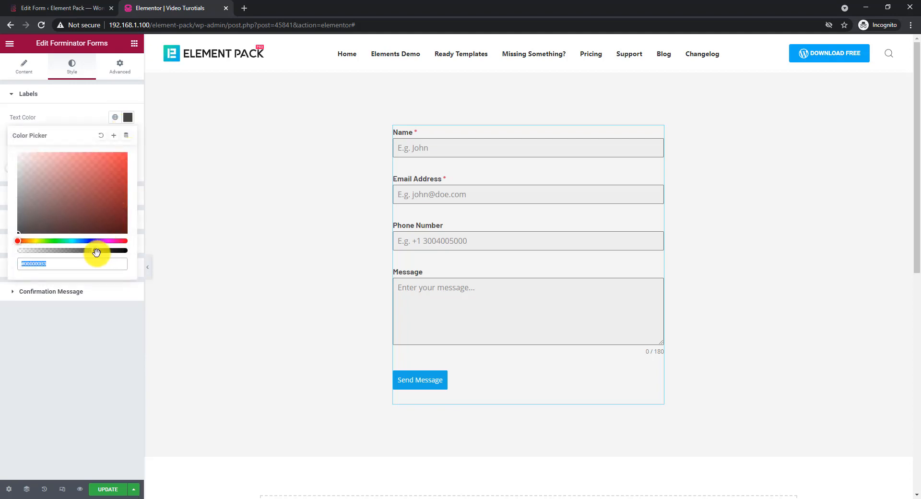
{"action": "left_click_drag", "start_coordinate": [96, 251], "coordinate": [87, 257]}
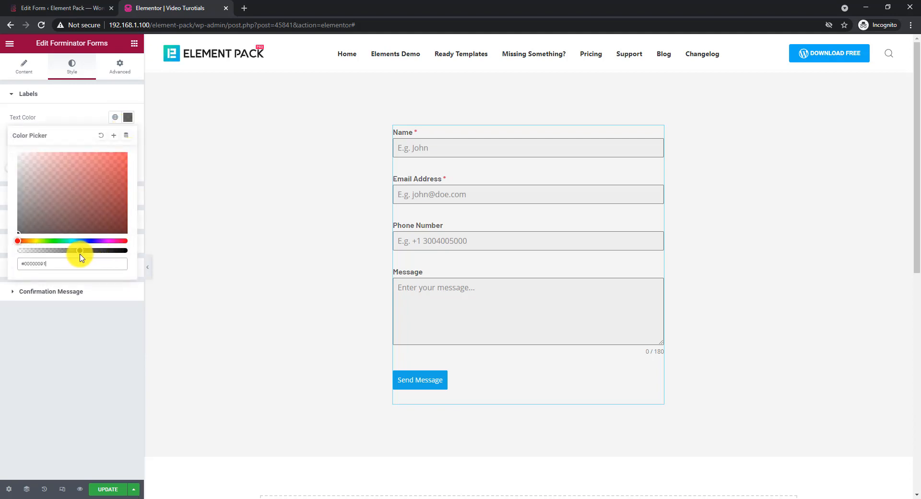
{"action": "left_click", "coordinate": [82, 126]}
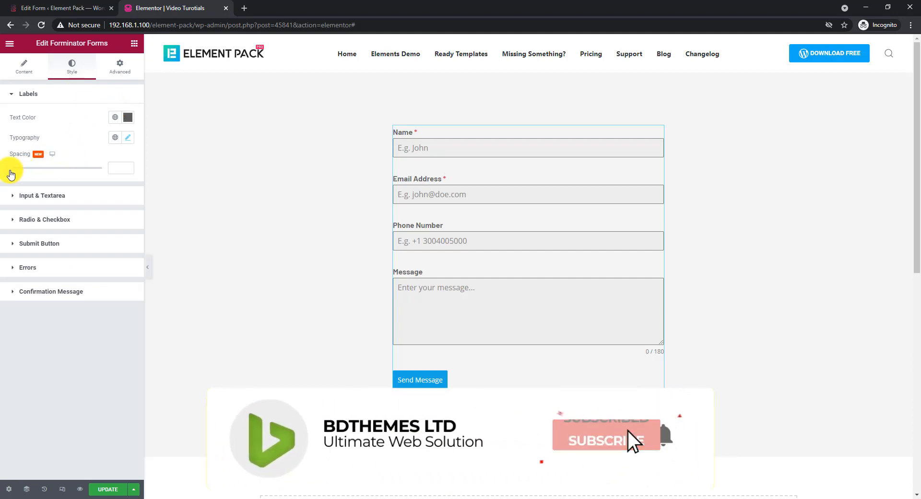
{"action": "left_click_drag", "start_coordinate": [10, 169], "coordinate": [14, 171]}
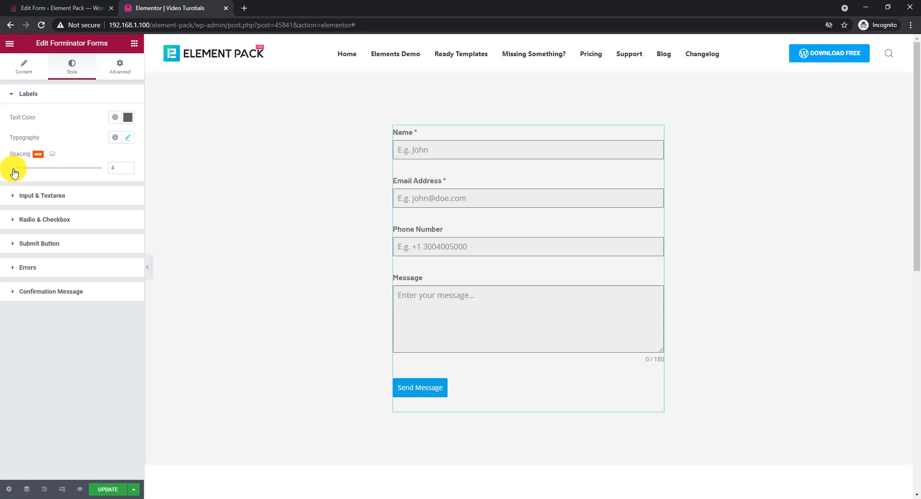
Set the normal-state background color of the form's input and textarea fields to #FFFFFF.
{"action": "scroll", "coordinate": [716, 191], "scroll_direction": "down", "scroll_amount": 1}
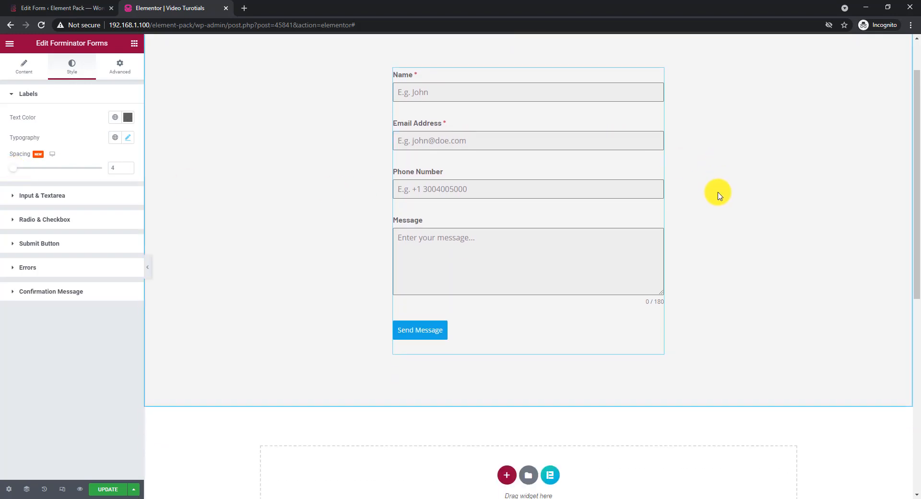
{"action": "left_click", "coordinate": [85, 201]}
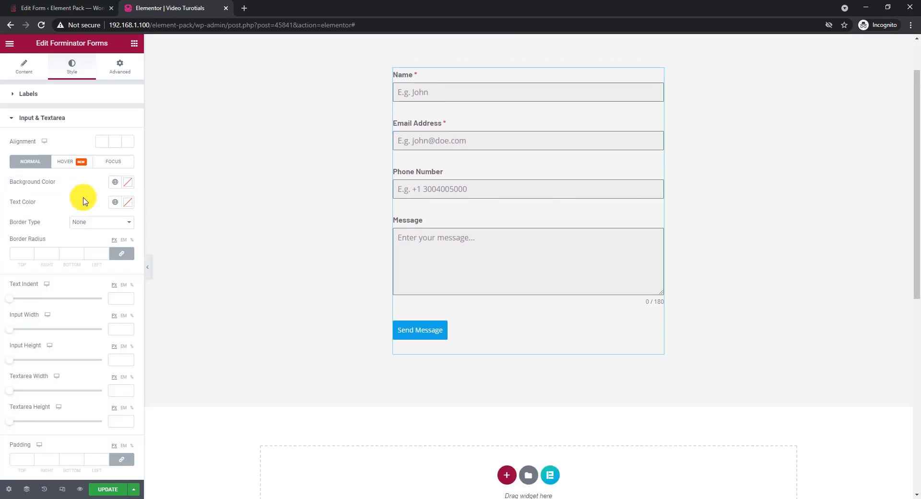
{"action": "left_click", "coordinate": [128, 185]}
{"action": "type", "text": "#FFFFFF"}
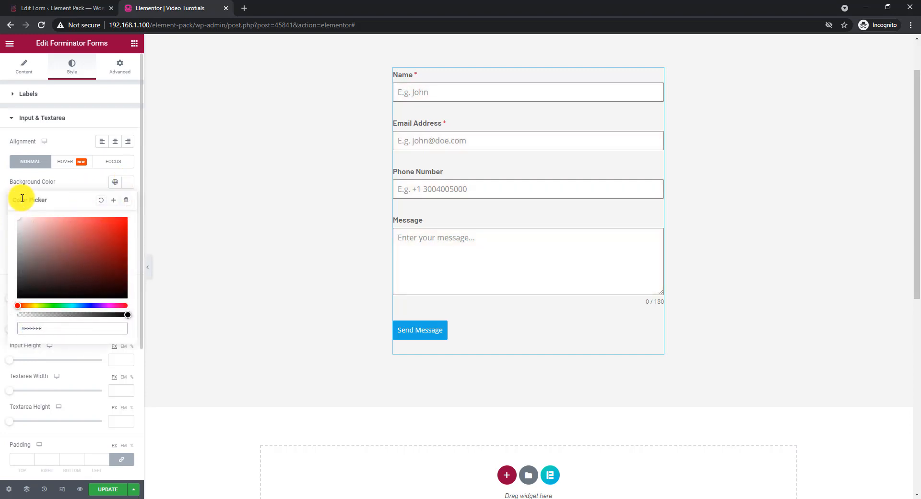
Give the input and textarea fields a solid border with width 1 on all sides and color #E8E8E8.
{"action": "left_click", "coordinate": [79, 186]}
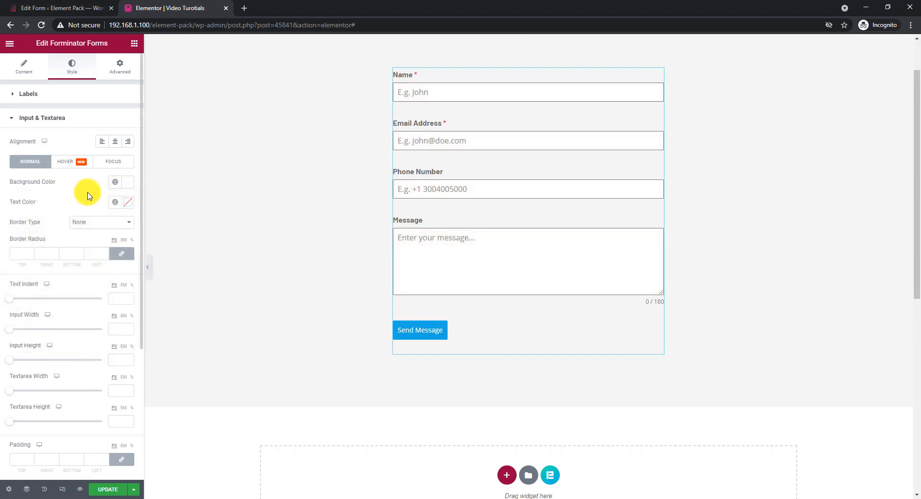
{"action": "left_click", "coordinate": [90, 221]}
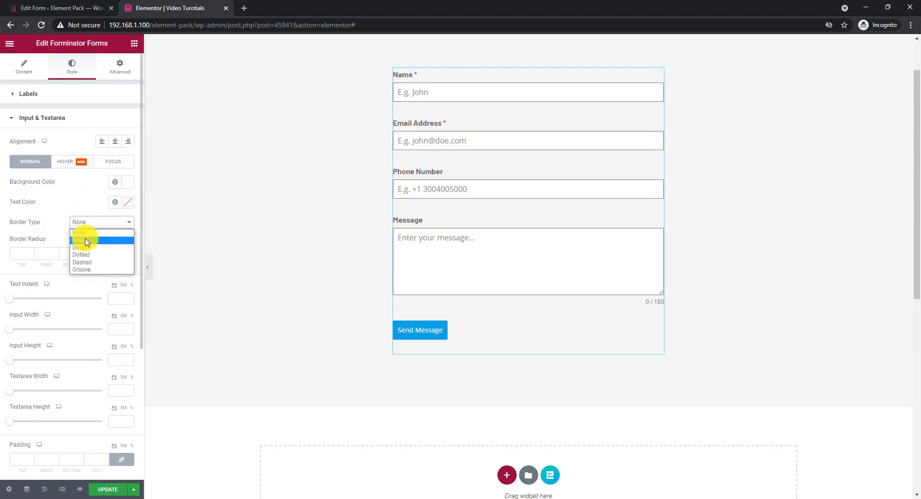
{"action": "left_click", "coordinate": [86, 246]}
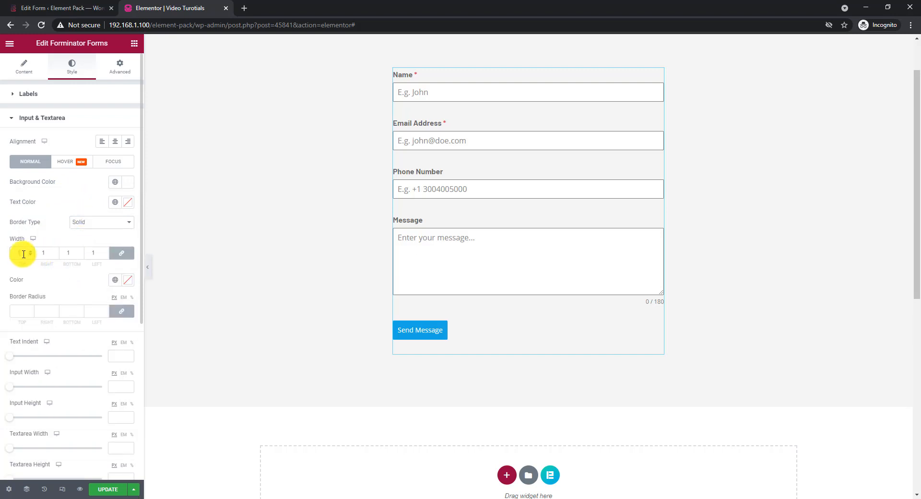
{"action": "left_click", "coordinate": [125, 282]}
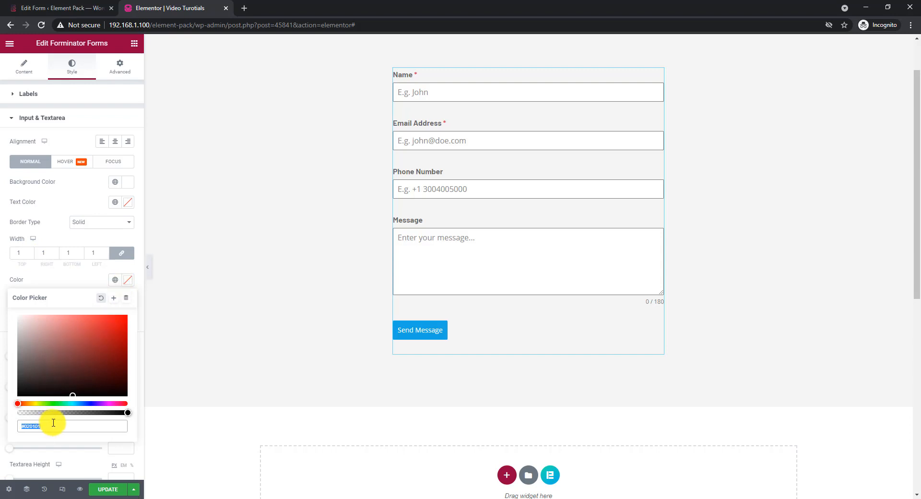
{"action": "type", "text": "e8e8e8"}
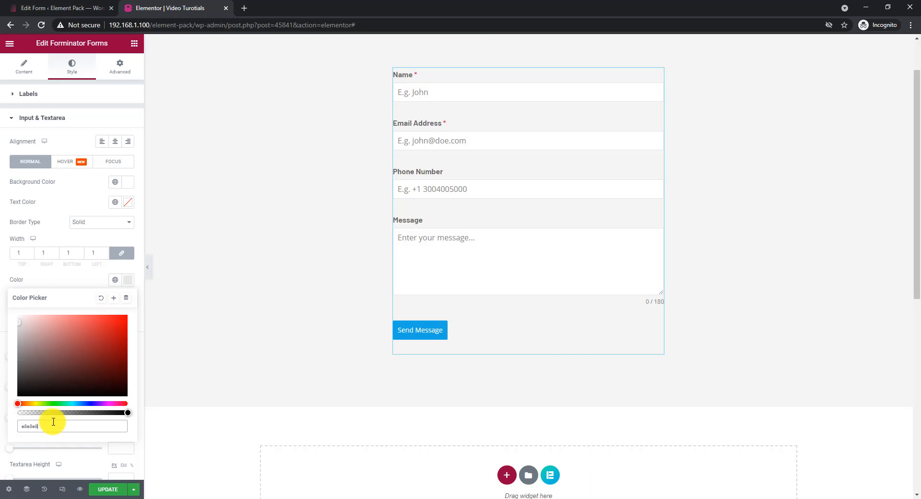
{"action": "left_click", "coordinate": [72, 286]}
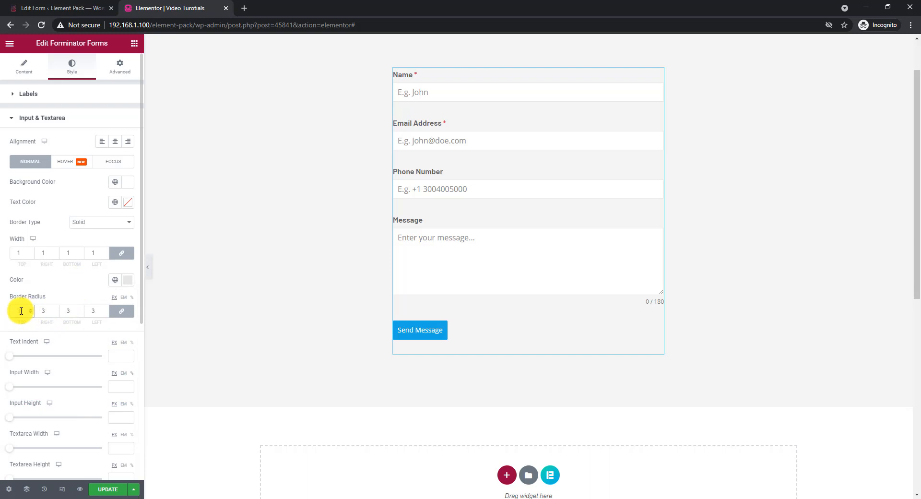
Set the input and textarea fields' border radius to 3 px and their padding to 14 px on all sides.
{"action": "left_click", "coordinate": [20, 311]}
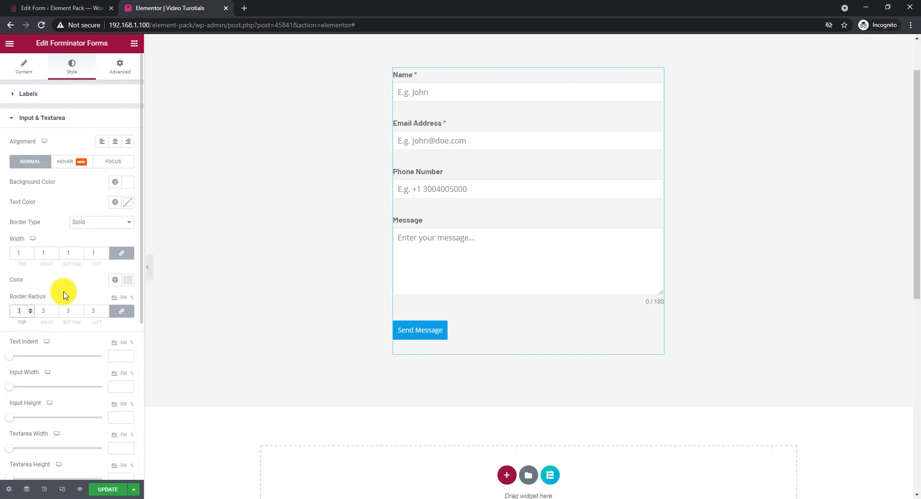
{"action": "scroll", "coordinate": [65, 295], "scroll_direction": "down", "scroll_amount": 3}
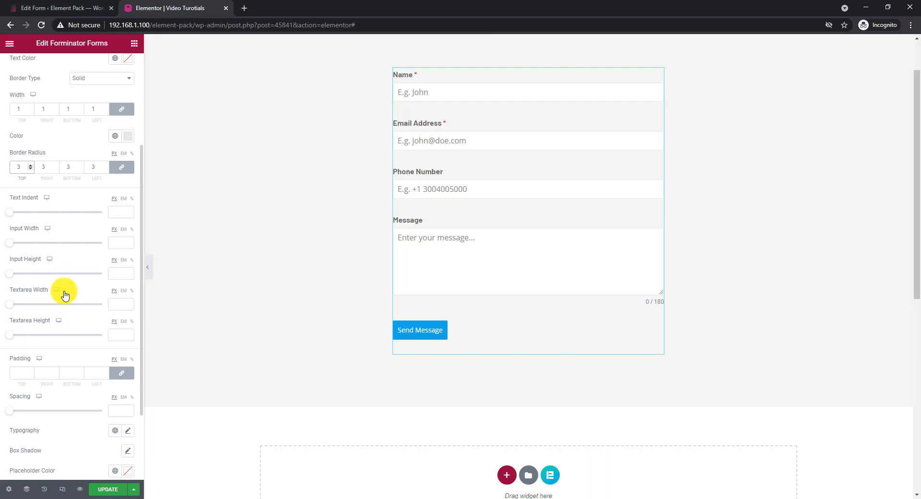
{"action": "left_click", "coordinate": [18, 372]}
{"action": "type", "text": "14"}
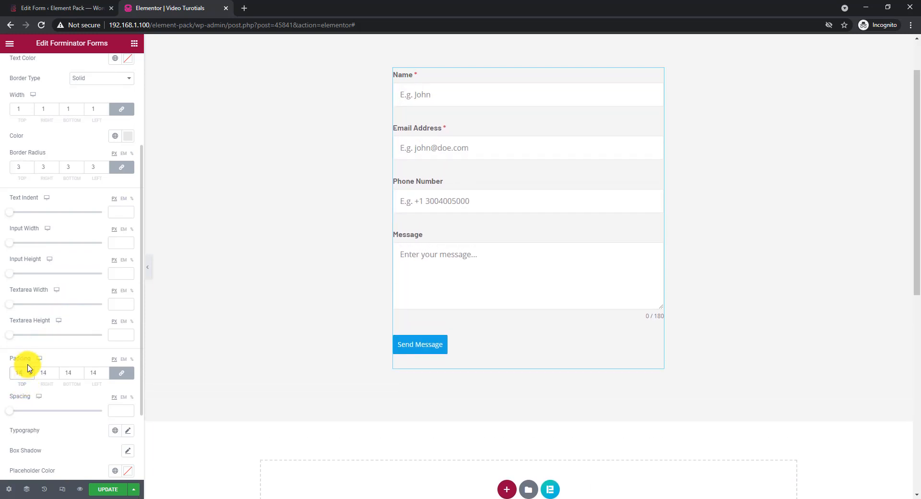
Set the input and textarea fields' typography to the Barlow font family.
{"action": "scroll", "coordinate": [77, 350], "scroll_direction": "down", "scroll_amount": 1}
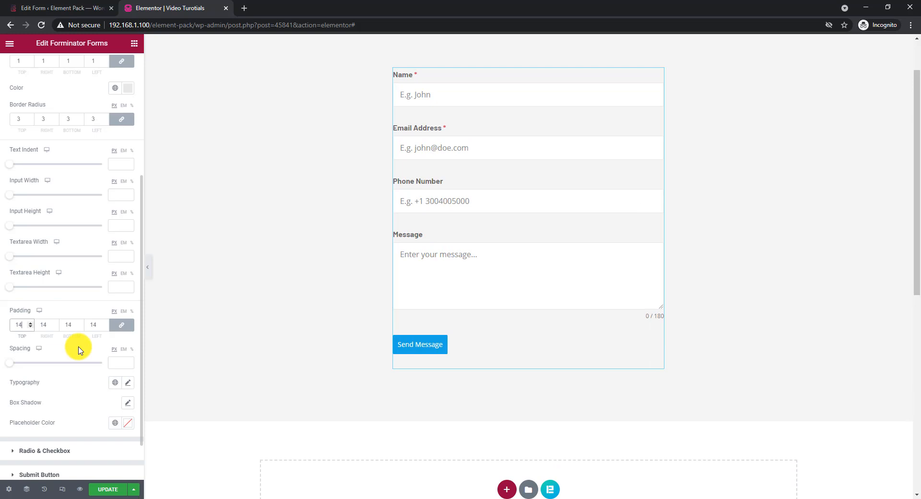
{"action": "left_click", "coordinate": [127, 383]}
{"action": "scroll", "coordinate": [86, 384], "scroll_direction": "down", "scroll_amount": 1}
{"action": "left_click", "coordinate": [93, 380]}
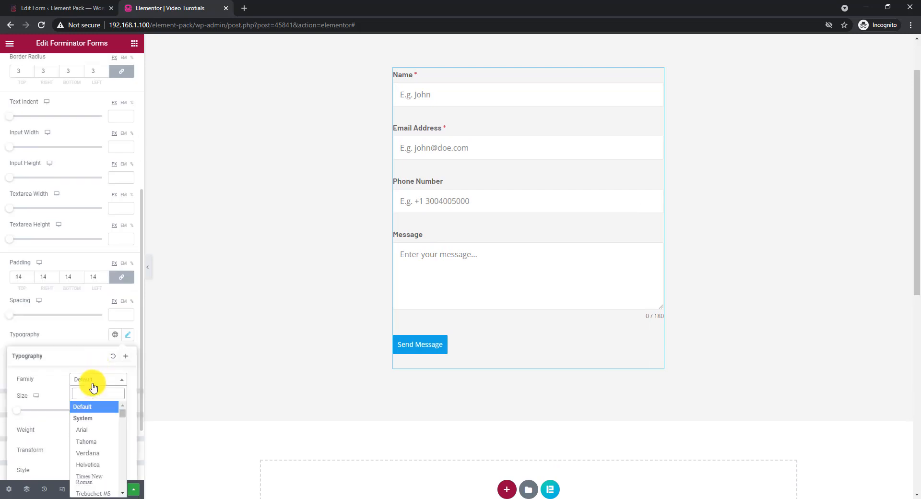
{"action": "type", "text": "bar"}
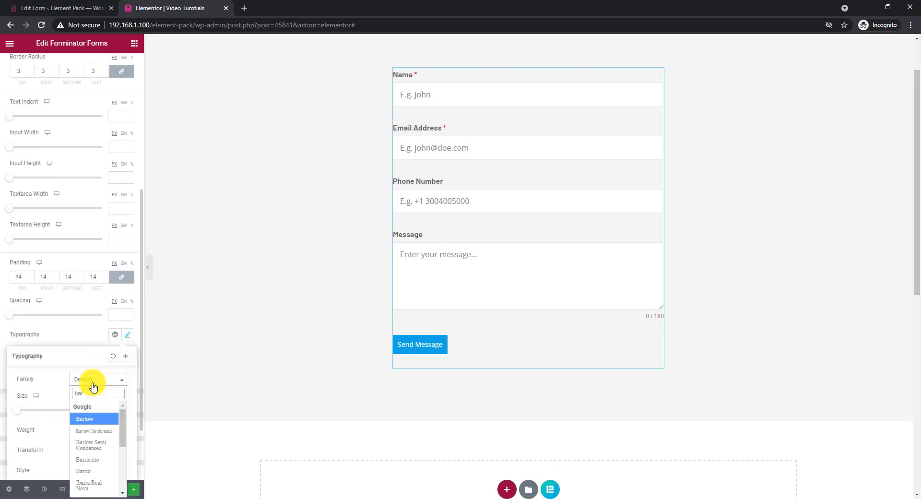
{"action": "left_click", "coordinate": [91, 419]}
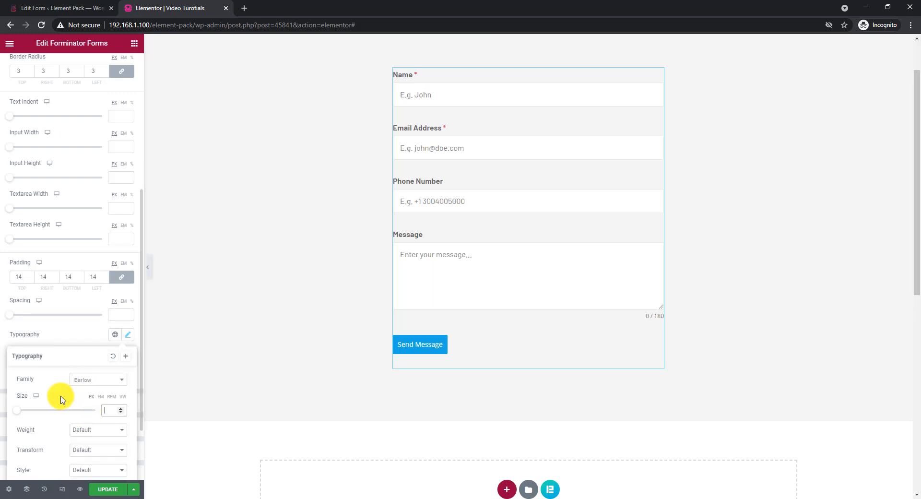
{"action": "left_click", "coordinate": [86, 337]}
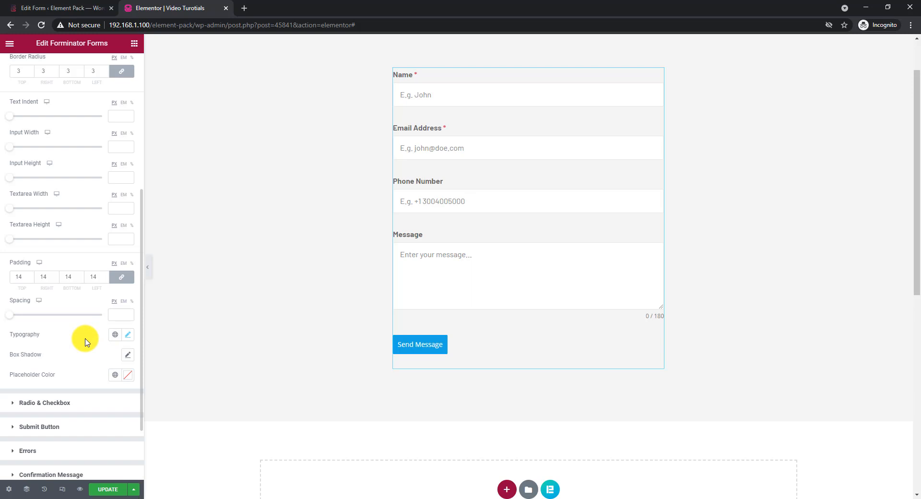
Set the fields' hover-state background color to black (#000000) and the hover text color to white (#FFFFFF).
{"action": "scroll", "coordinate": [84, 342], "scroll_direction": "up", "scroll_amount": 5}
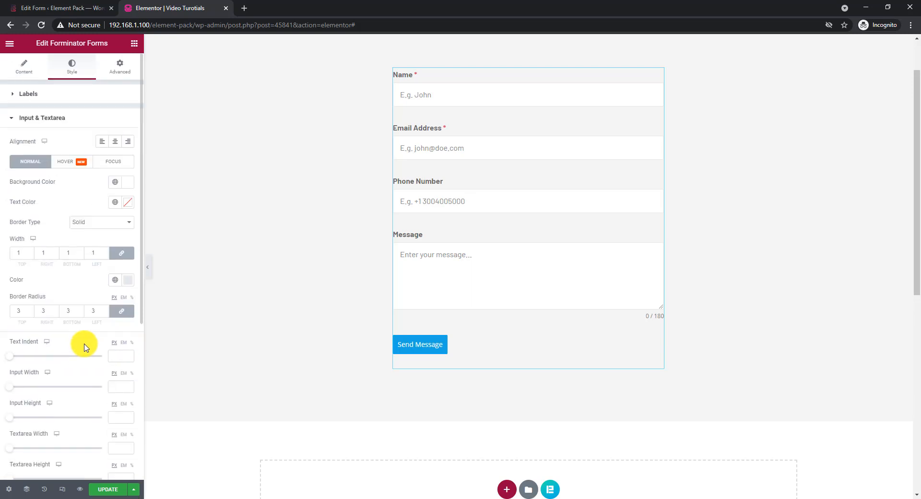
{"action": "left_click", "coordinate": [66, 164]}
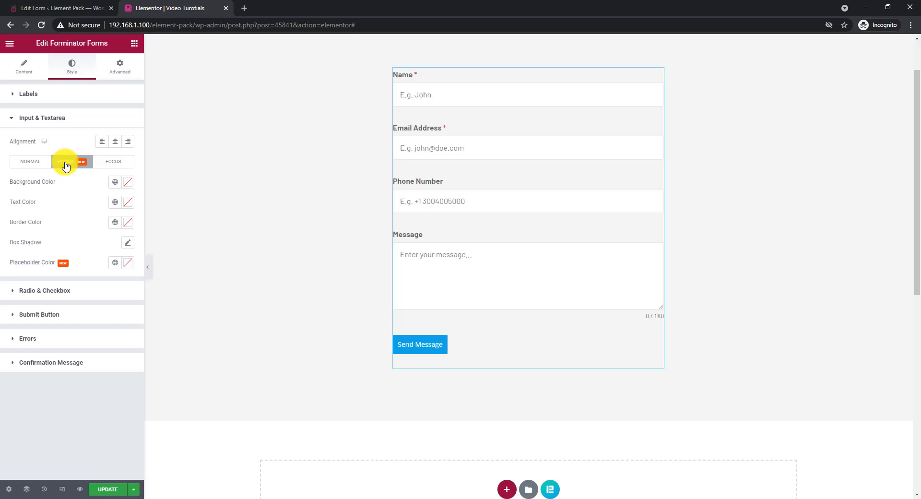
{"action": "left_click", "coordinate": [128, 183]}
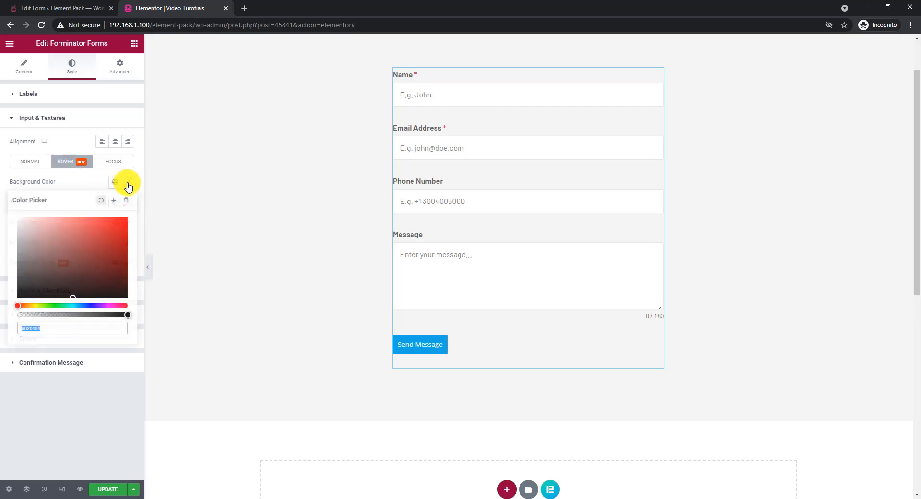
{"action": "left_click_drag", "start_coordinate": [48, 267], "coordinate": [8, 308]}
{"action": "left_click", "coordinate": [84, 182]}
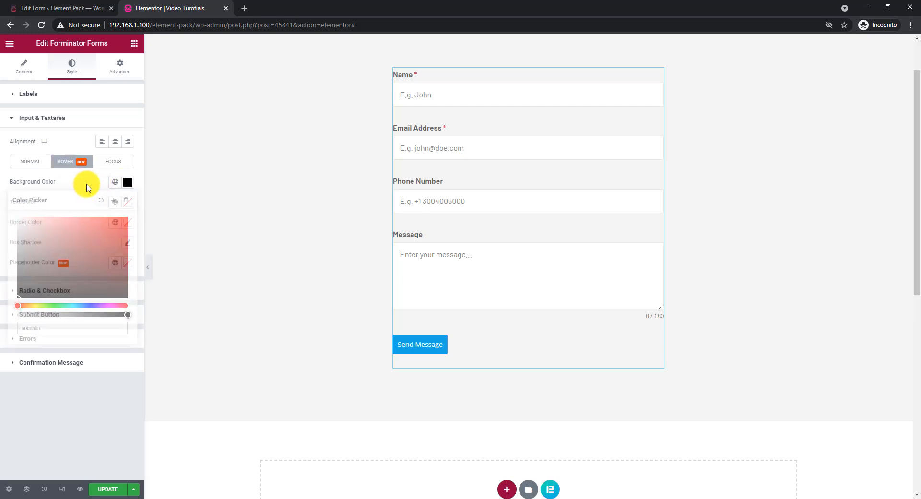
{"action": "left_click", "coordinate": [128, 207]}
{"action": "left_click_drag", "start_coordinate": [79, 247], "coordinate": [1, 228]}
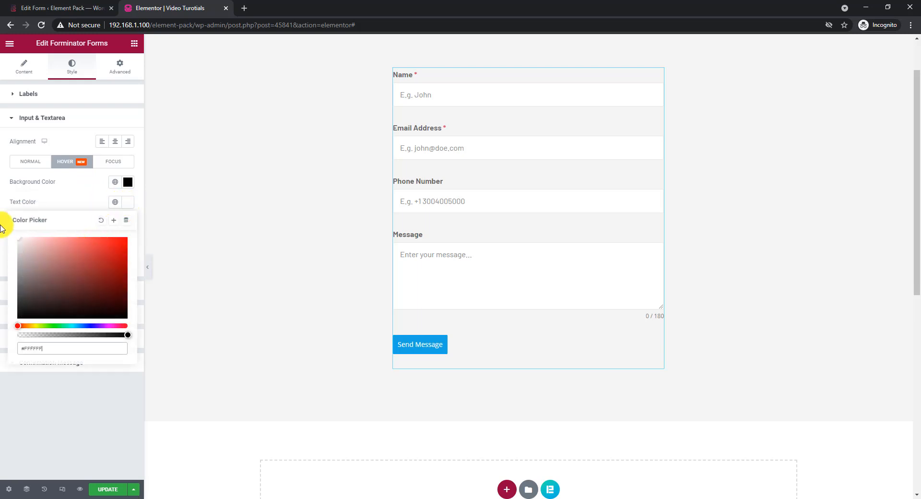
{"action": "left_click", "coordinate": [77, 197]}
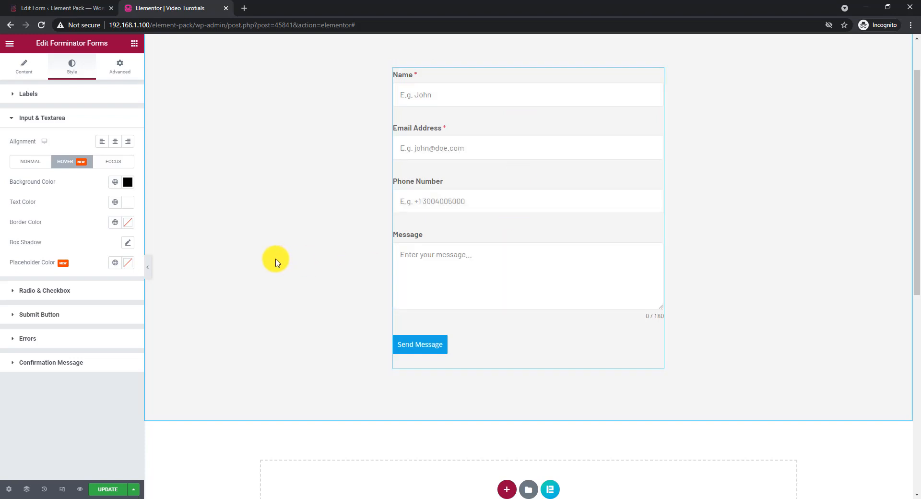
Set the fields' focus-state background color to a nearly transparent black.
{"action": "left_click", "coordinate": [116, 161]}
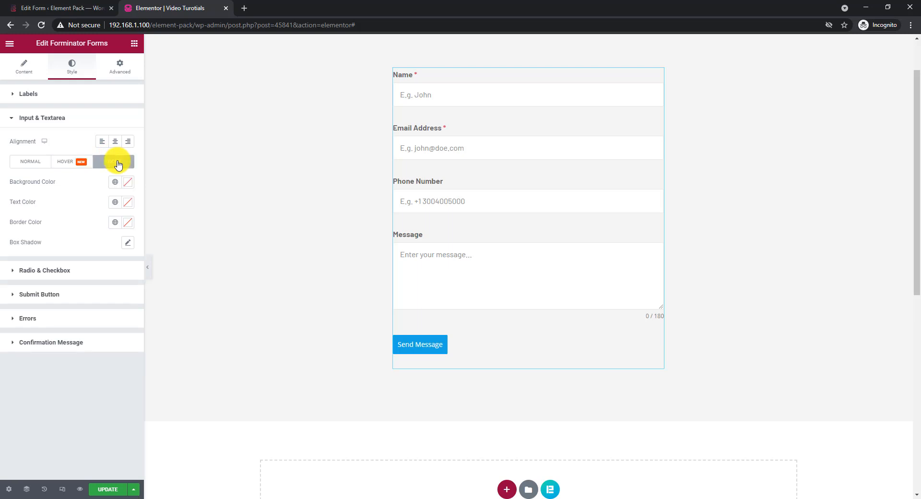
{"action": "left_click", "coordinate": [129, 183]}
{"action": "triple_click", "coordinate": [42, 322]}
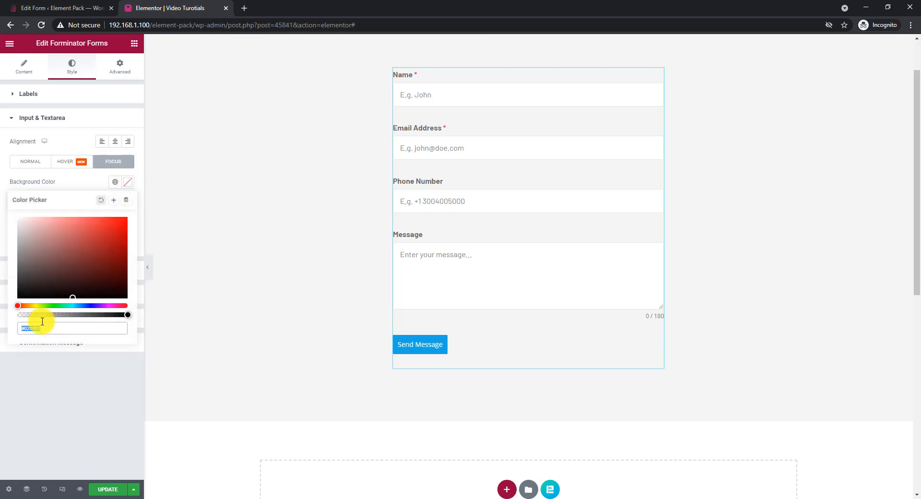
{"action": "left_click_drag", "start_coordinate": [42, 315], "coordinate": [27, 323]}
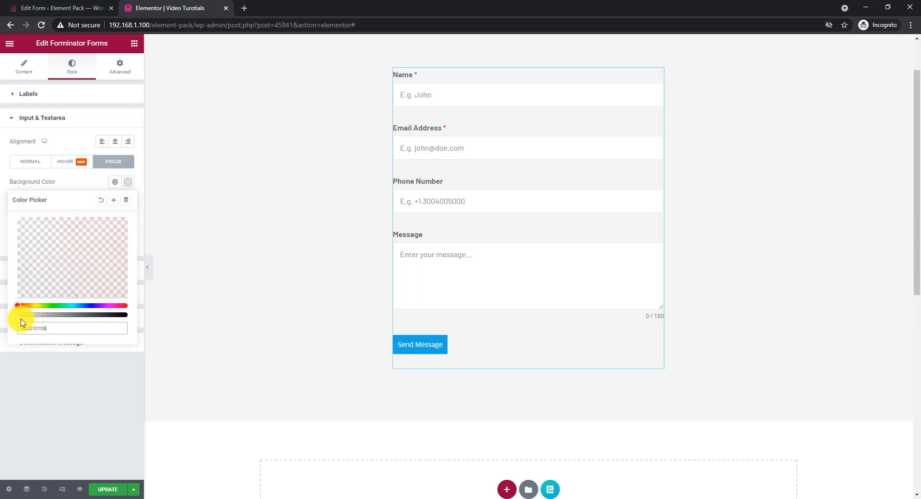
{"action": "left_click", "coordinate": [79, 187]}
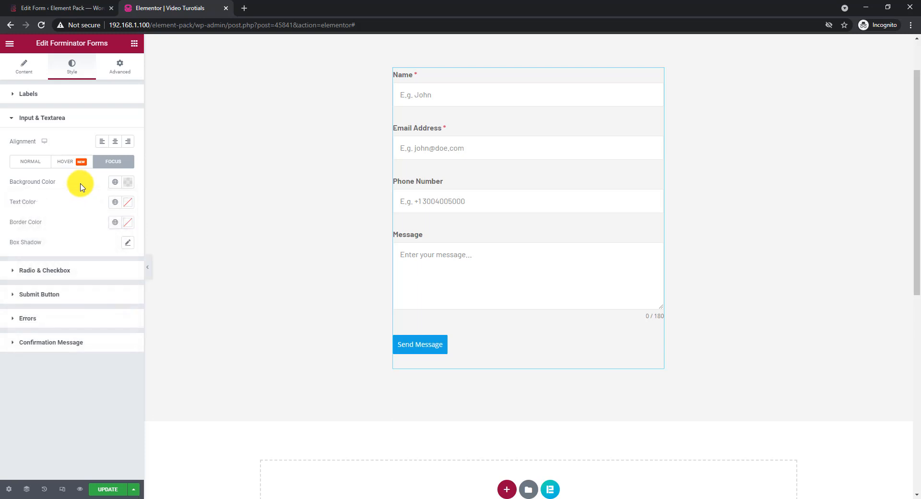
Set the fields' focus-state text color to a near-black shade at full opacity.
{"action": "left_click", "coordinate": [130, 203]}
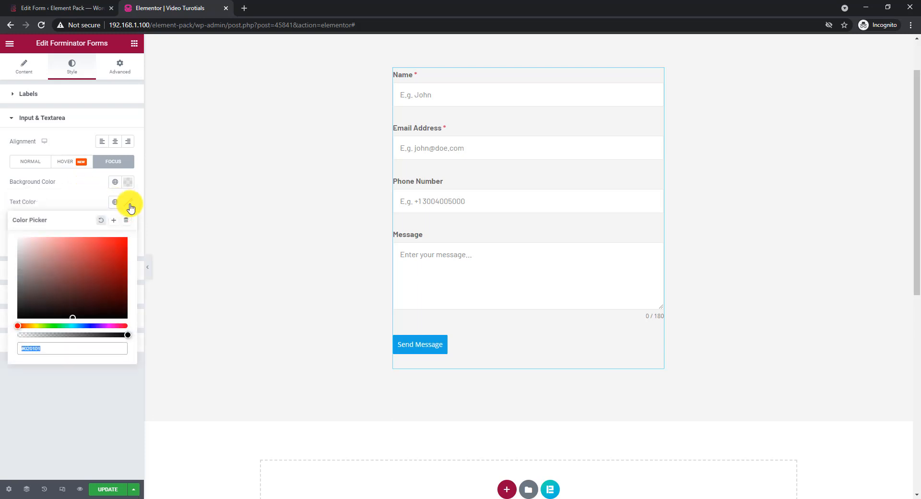
{"action": "left_click", "coordinate": [20, 316]}
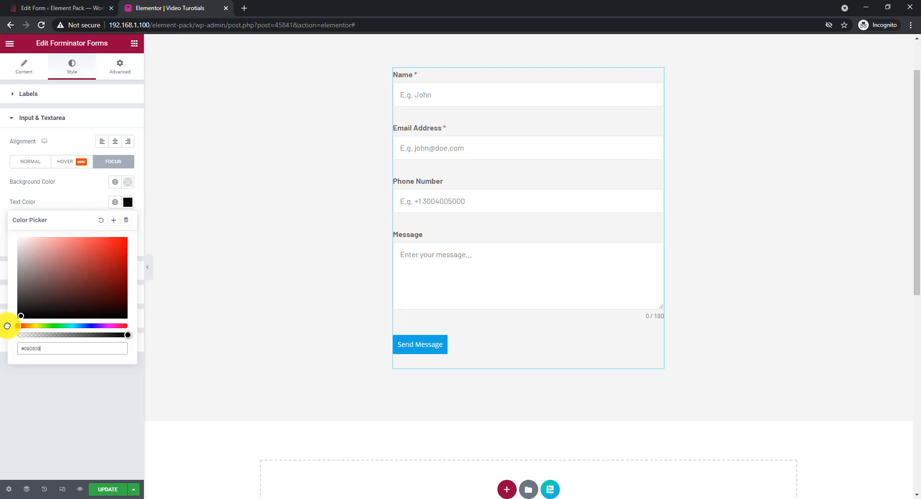
{"action": "left_click", "coordinate": [77, 200]}
Test the focus styling by entering a person's full name in the preview form's Name field.
{"action": "left_click", "coordinate": [445, 94]}
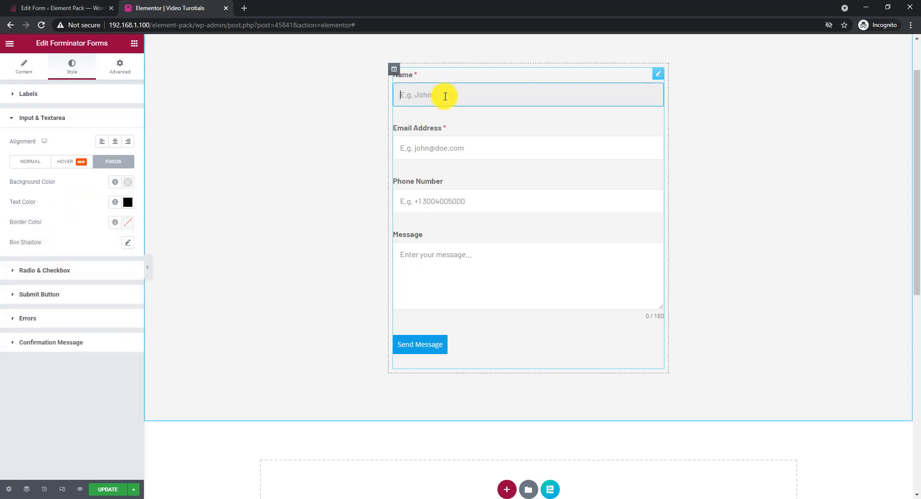
{"action": "left_click", "coordinate": [745, 134]}
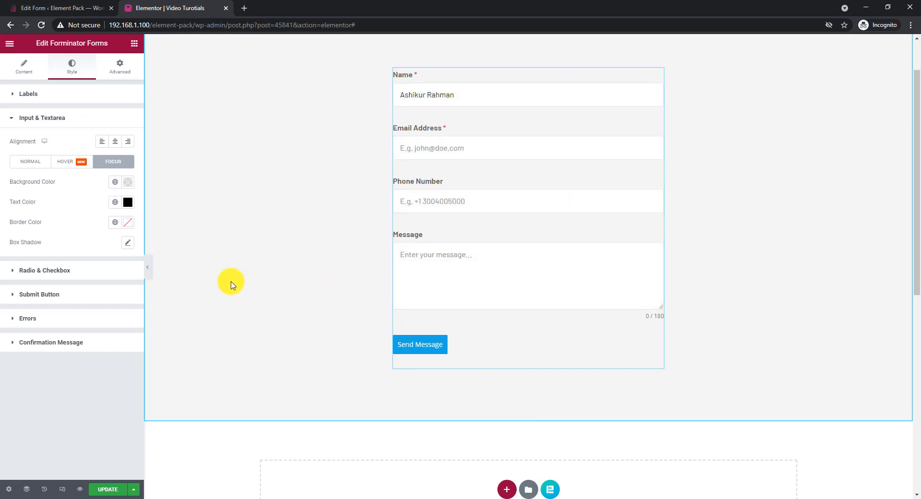
Make the submit button's normal-state background color fully transparent (#02010100).
{"action": "left_click", "coordinate": [73, 302]}
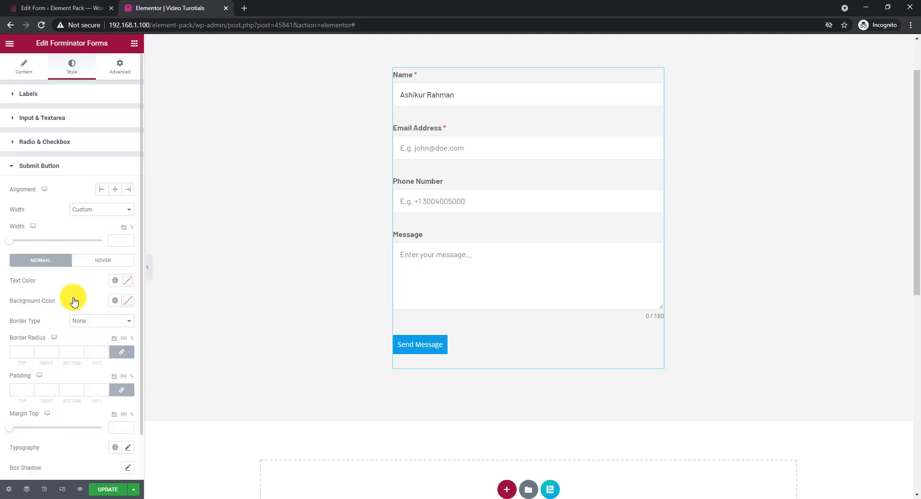
{"action": "left_click", "coordinate": [127, 300]}
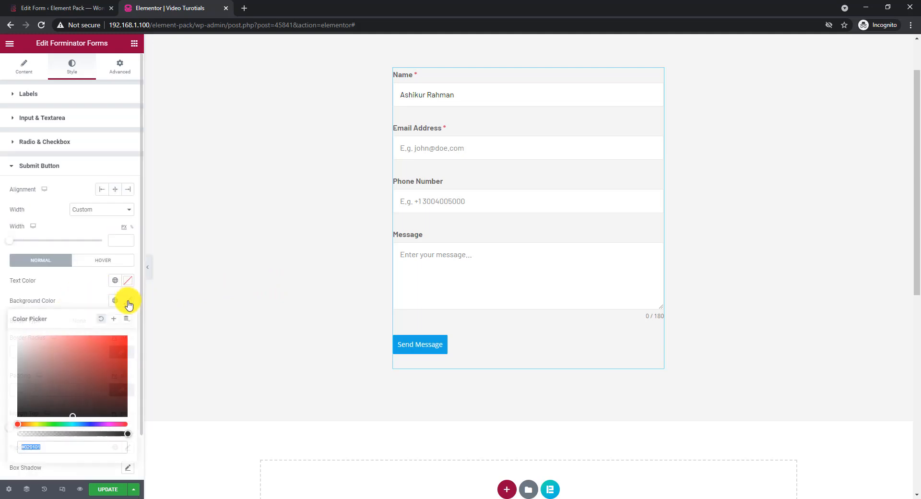
{"action": "left_click_drag", "start_coordinate": [122, 434], "coordinate": [6, 434]}
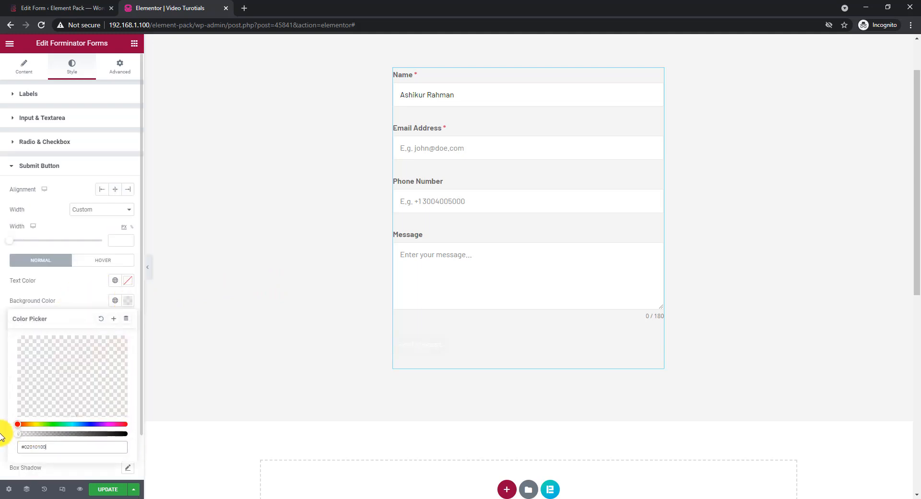
{"action": "left_click", "coordinate": [82, 302]}
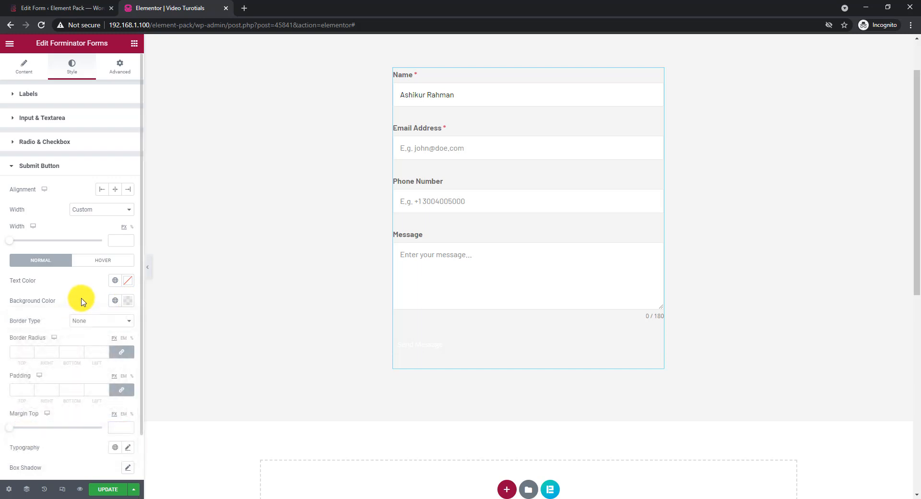
Set the submit button's normal-state text color to the blue #1183BA.
{"action": "left_click", "coordinate": [127, 281]}
{"action": "type", "text": "#14ABF4"}
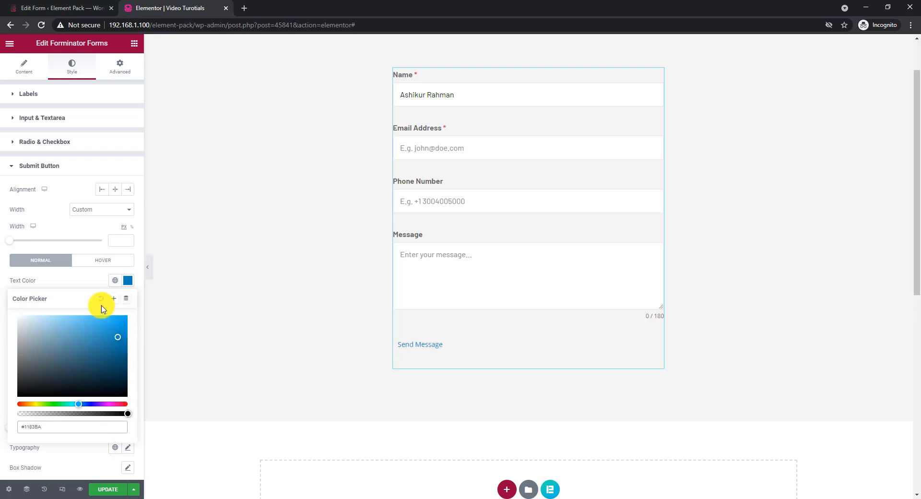
{"action": "left_click", "coordinate": [90, 284]}
Give the submit button a solid border with width 1 on all sides.
{"action": "left_click", "coordinate": [91, 320]}
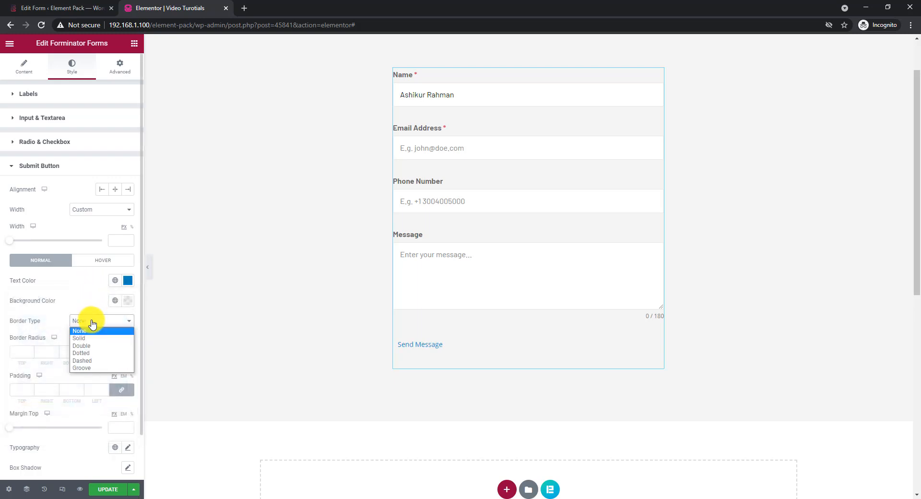
{"action": "left_click", "coordinate": [90, 336]}
{"action": "type", "text": "1"}
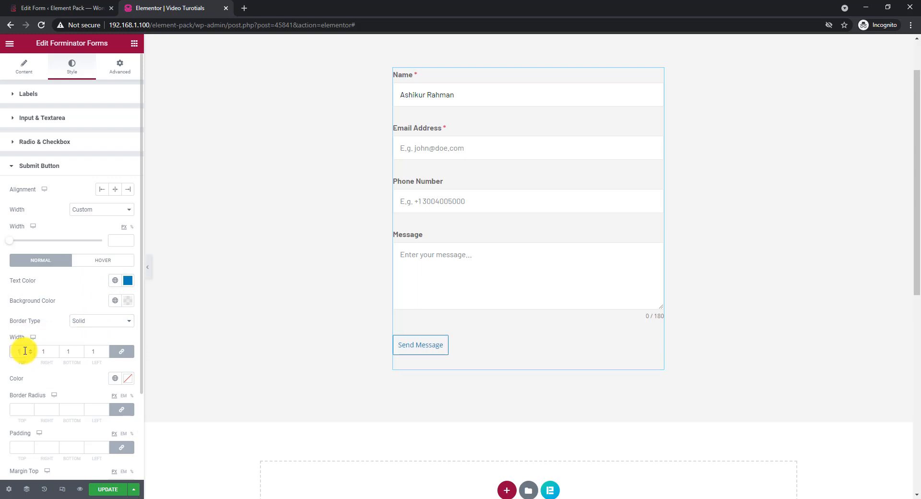
Set the submit button's normal-state border color to #14ABF4 with reduced opacity and its border radius to 3 on all corners.
{"action": "left_click", "coordinate": [126, 379]}
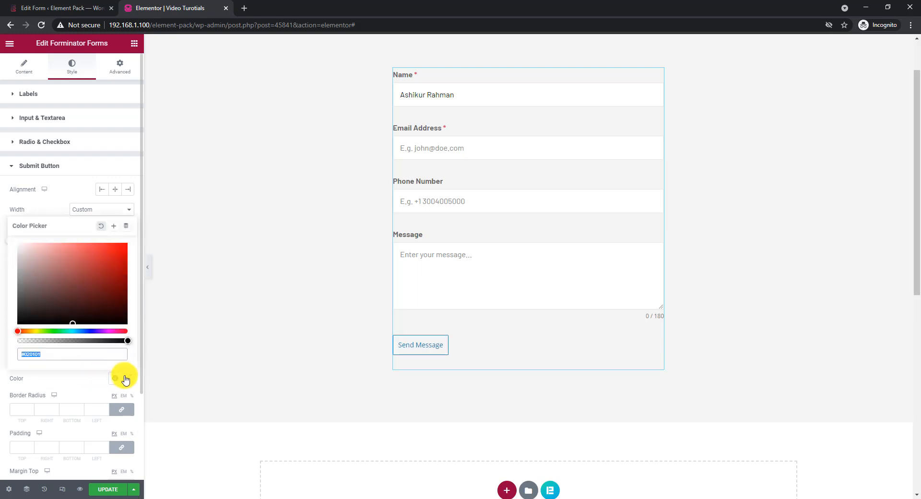
{"action": "type", "text": "#14ABF4"}
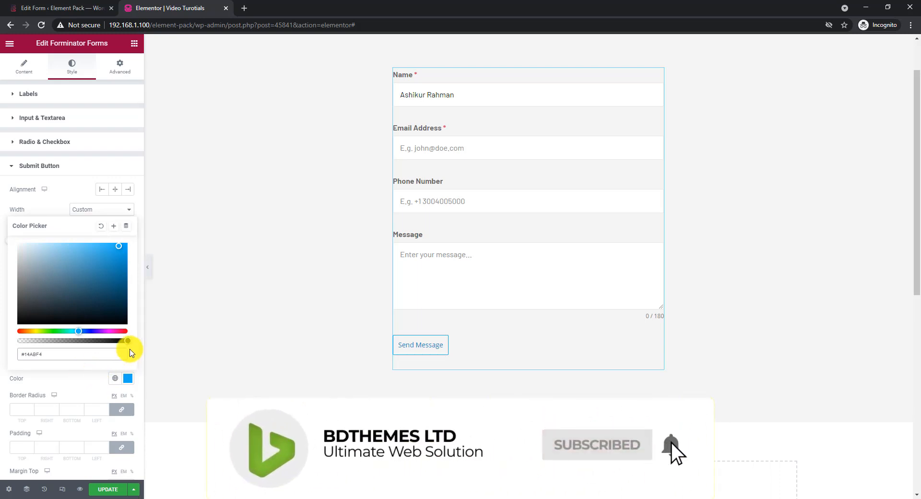
{"action": "left_click_drag", "start_coordinate": [127, 341], "coordinate": [96, 341]}
{"action": "left_click", "coordinate": [85, 380]}
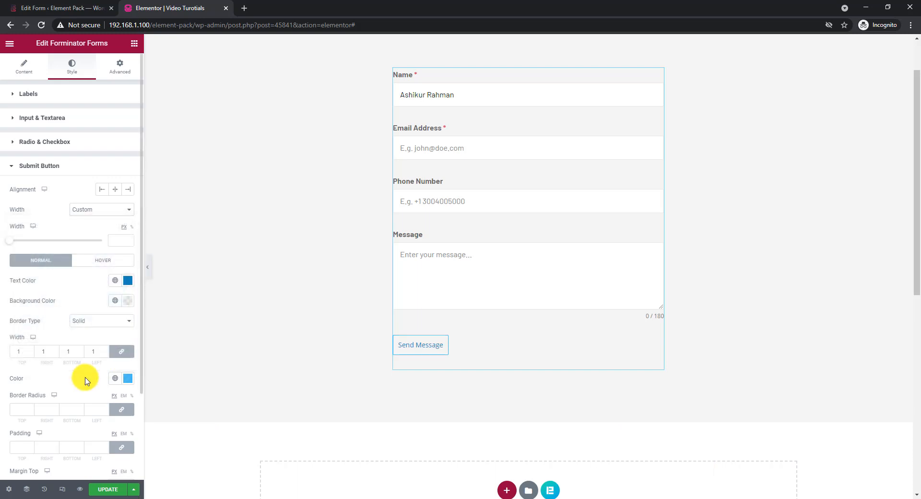
{"action": "scroll", "coordinate": [86, 377], "scroll_direction": "down", "scroll_amount": 2}
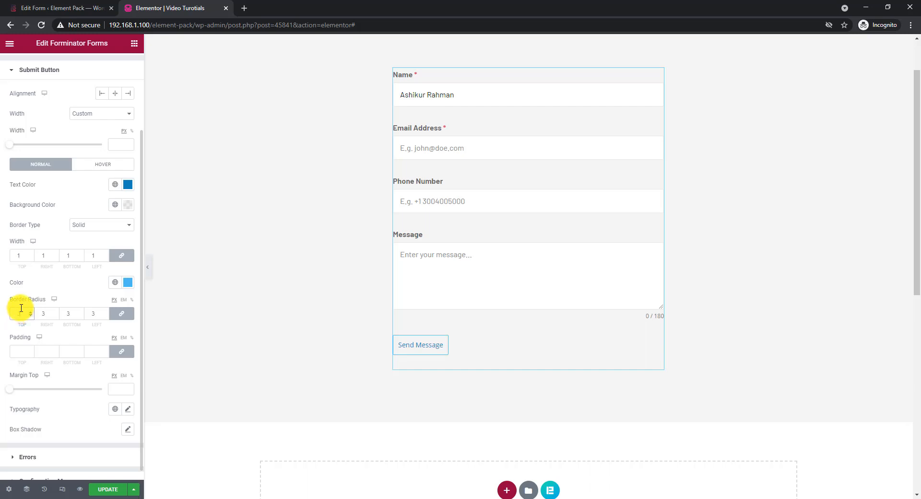
Set the submit button's hover-state background color to the blue #14ABF4.
{"action": "left_click", "coordinate": [110, 167]}
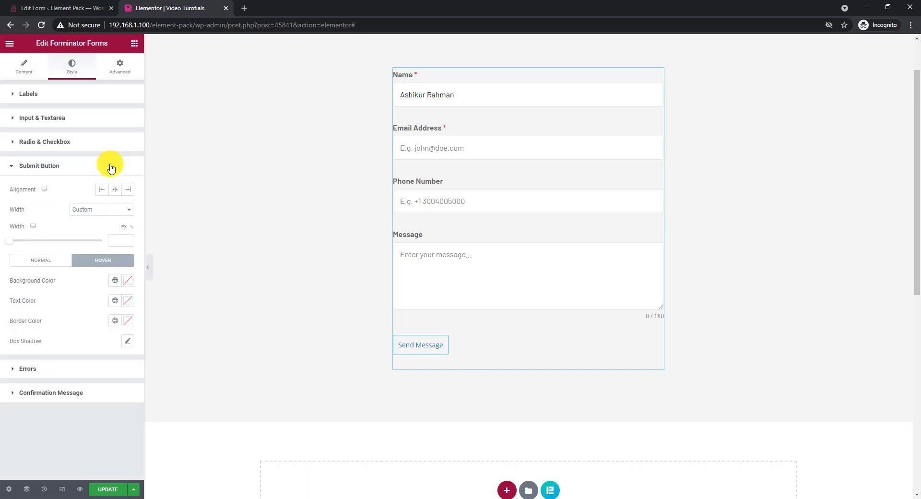
{"action": "left_click", "coordinate": [127, 281]}
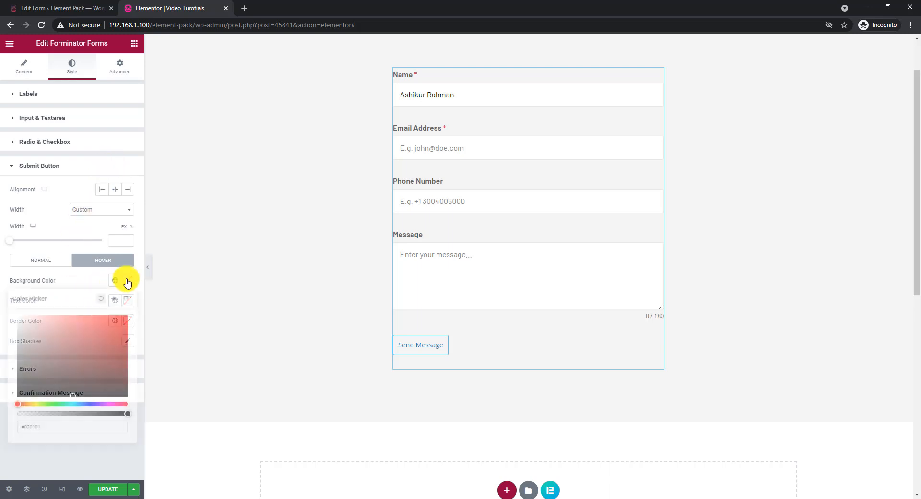
{"action": "key", "text": "ctrl+v"}
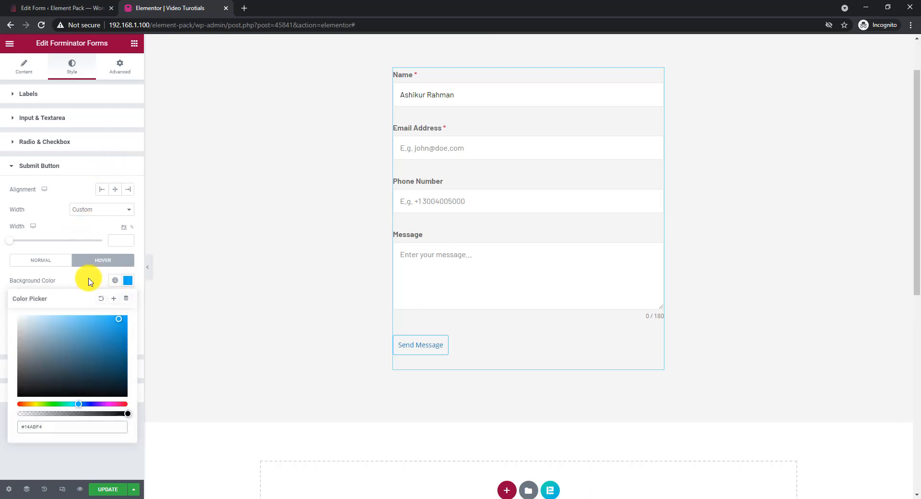
{"action": "left_click", "coordinate": [87, 279]}
For the submit button's hover state, set the text color to #FFFFFF and the border color to the same blue as the background.
{"action": "left_click", "coordinate": [127, 301]}
{"action": "type", "text": "#FFFFFF"}
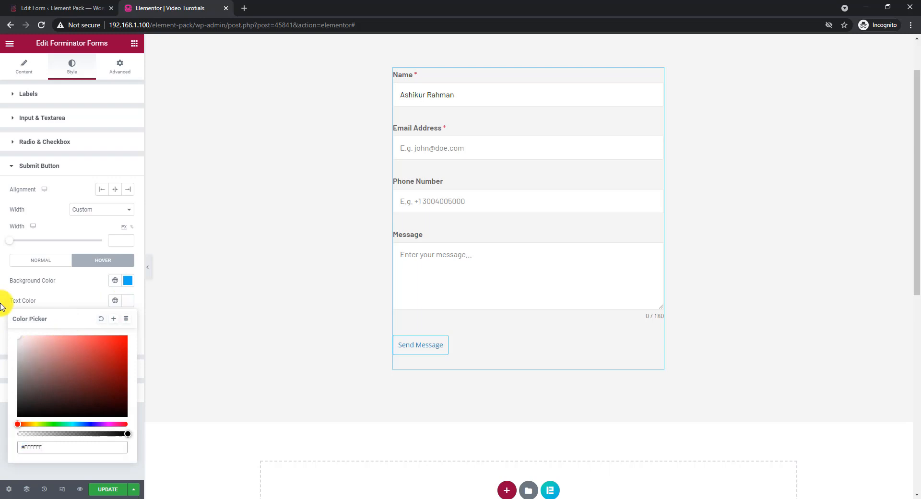
{"action": "left_click", "coordinate": [79, 305]}
{"action": "left_click", "coordinate": [125, 320]}
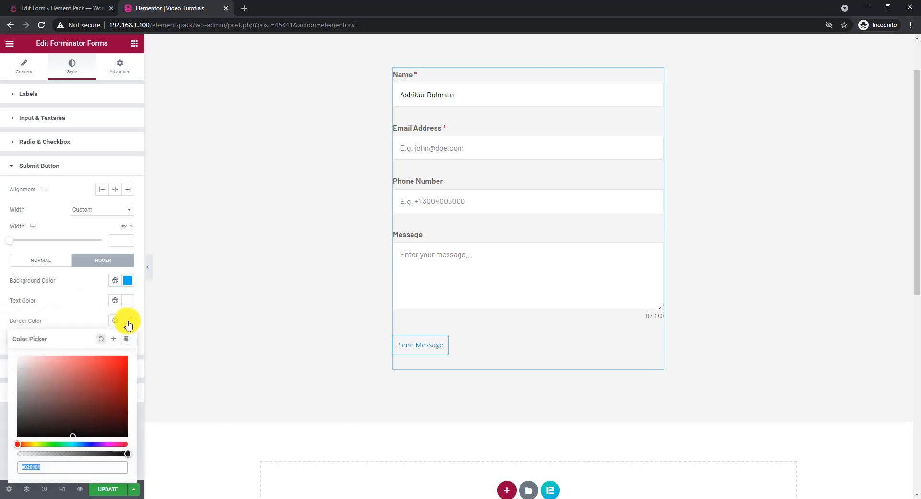
{"action": "key", "text": "ctrl+v"}
{"action": "left_click", "coordinate": [89, 321]}
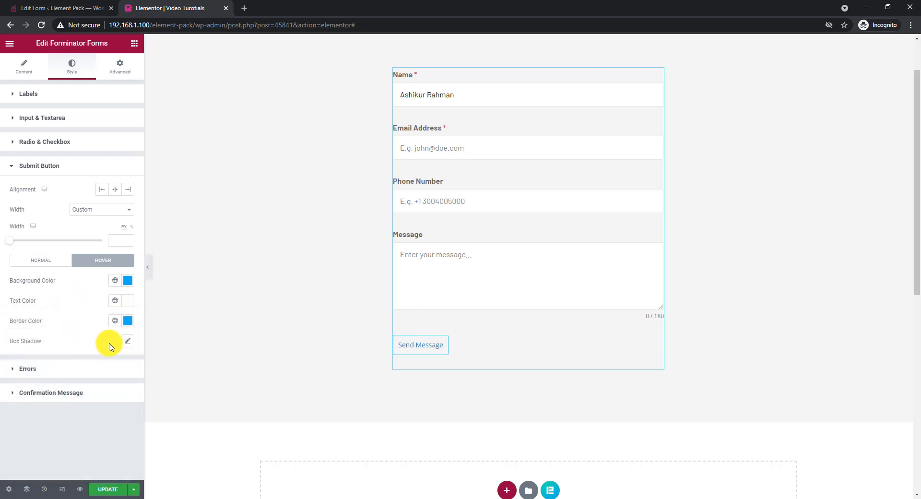
Add a box shadow with reduced blur to the submit button's hover state, and hide the editing panel to preview the form.
{"action": "left_click", "coordinate": [127, 343]}
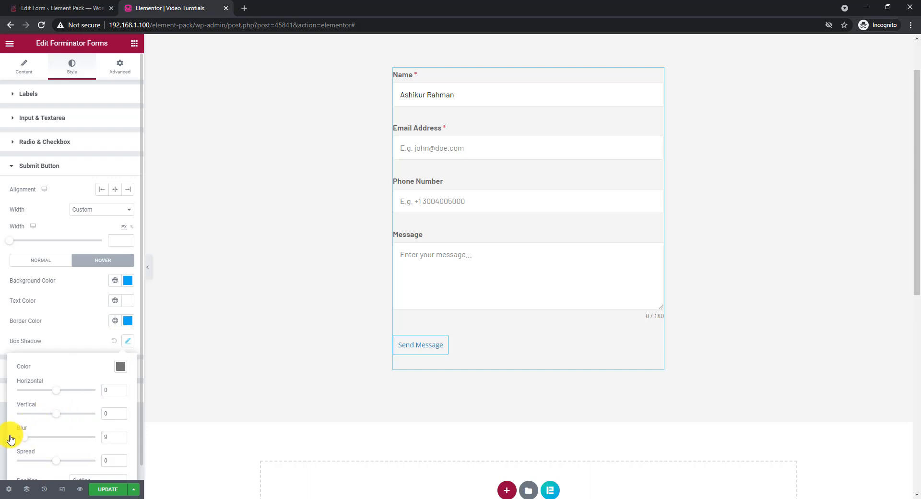
{"action": "left_click", "coordinate": [75, 337]}
{"action": "left_click", "coordinate": [147, 267]}
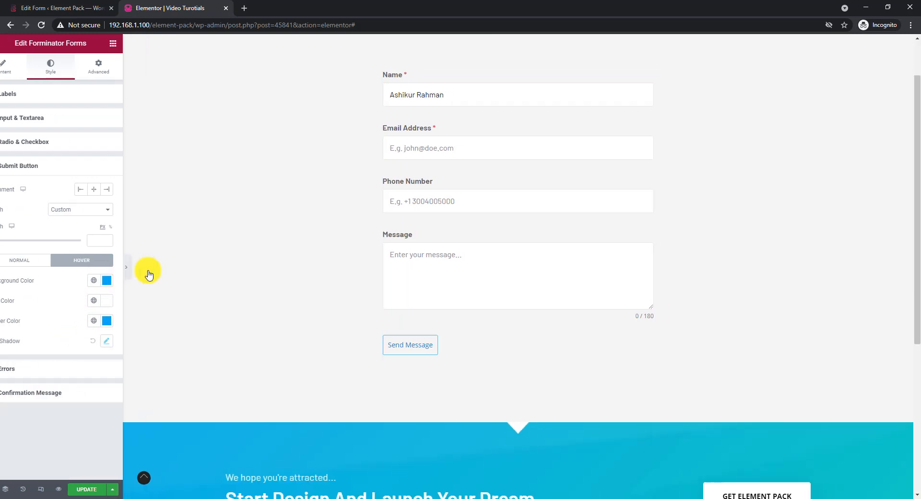